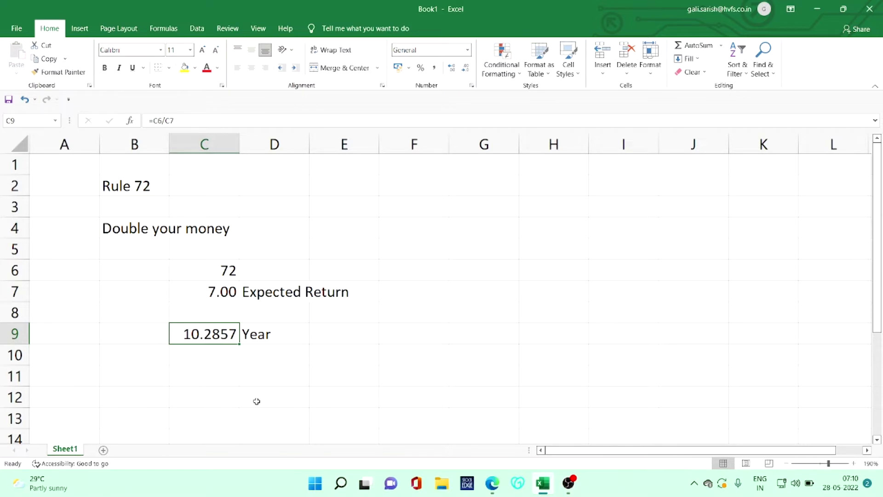
# - Enter the year numbers 1 and 11 in cells B11 and B12, below the doubling-time calculation
pyautogui.click(140, 381)
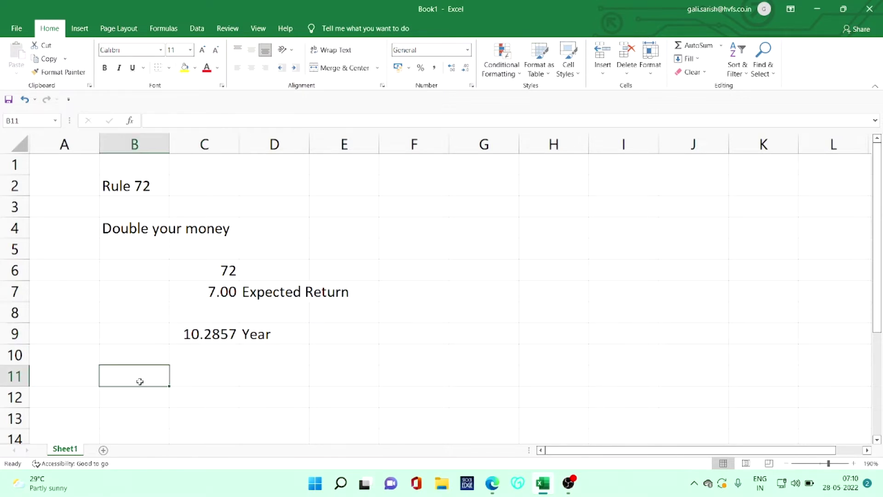
pyautogui.write('1')
pyautogui.press('Return')
pyautogui.write('11')
pyautogui.press('Tab')
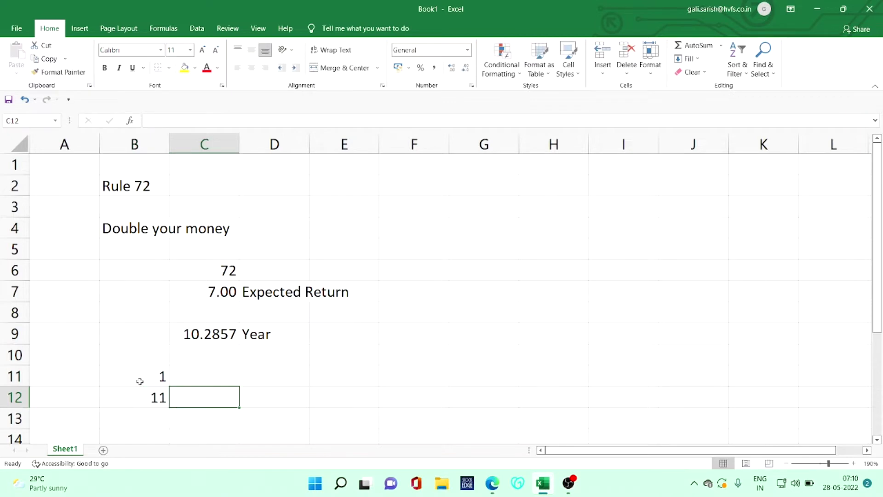
# - Enter the amounts 100000 in C11 and 200000 in C12, beside years 1 and 11
pyautogui.press('Up')
pyautogui.write('100000')
pyautogui.press('Return')
pyautogui.write('20')
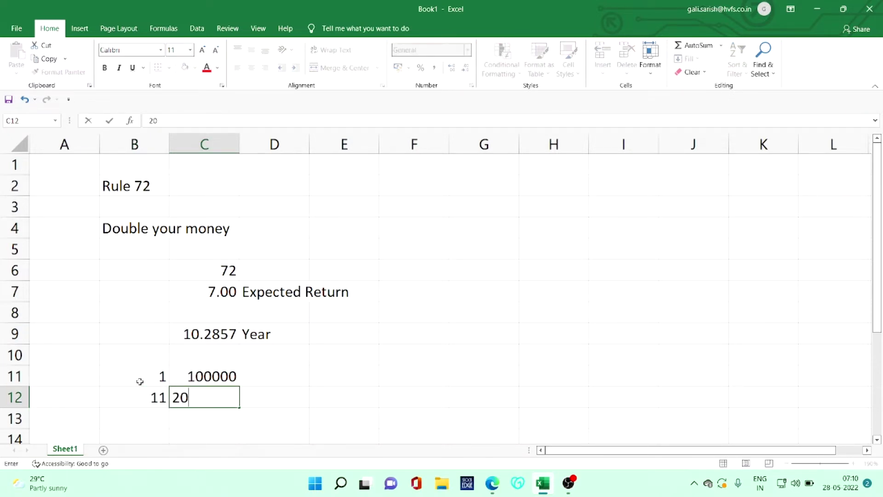
pyautogui.write('0000')
pyautogui.press('Return')
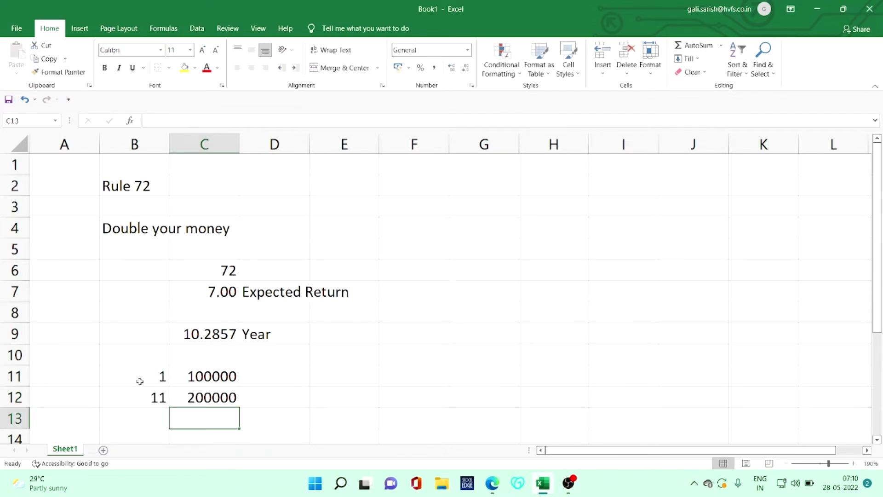
# - Add the next doubled amount, 400000, in cell C13
pyautogui.scroll(-1, 140, 381)
pyautogui.press('Left')
pyautogui.press('Right')
pyautogui.press('Up')
pyautogui.press('Down')
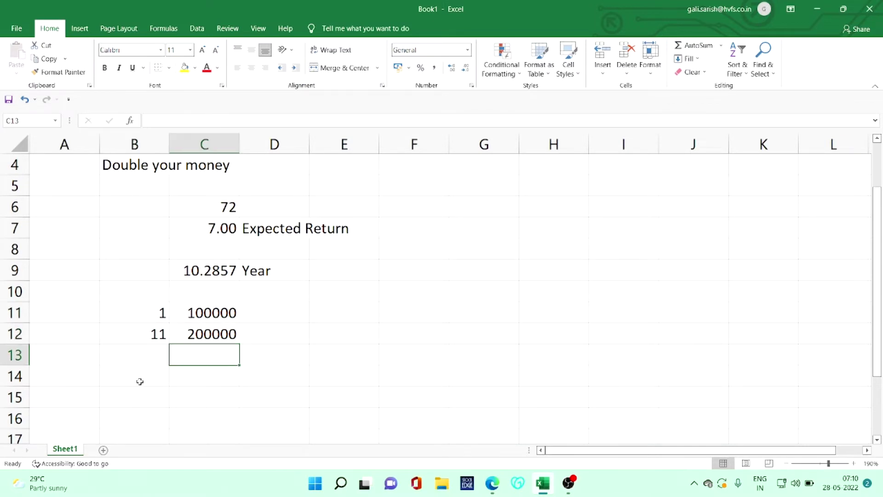
pyautogui.write('400000')
pyautogui.press('Return')
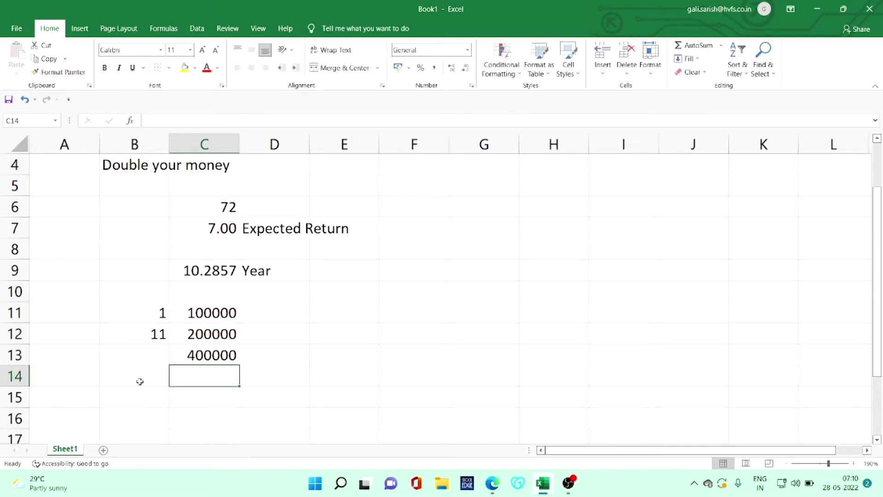
# - Enter year 22 in cell B13, beside the 400000 amount
pyautogui.press('Up')
pyautogui.press('Left')
pyautogui.press('Up')
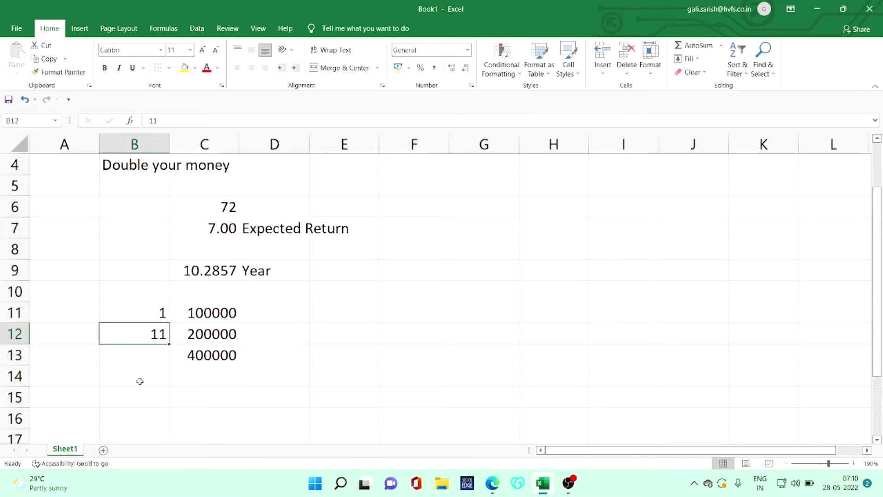
pyautogui.press('Right')
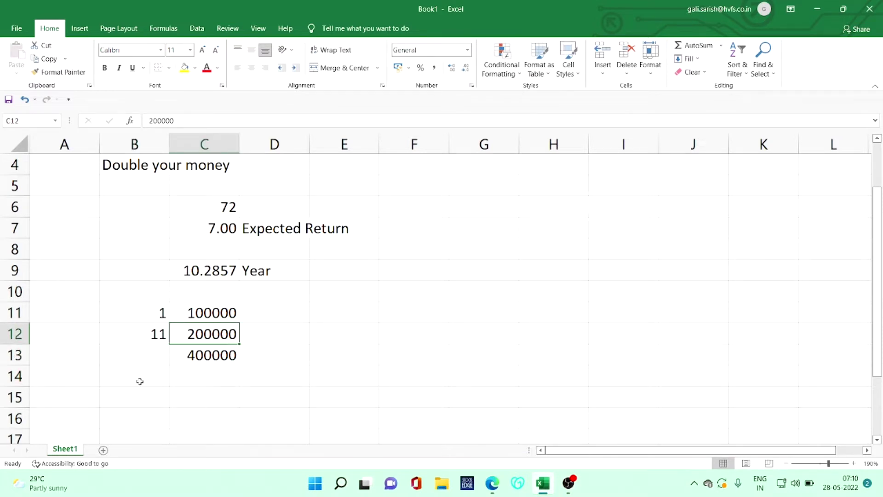
pyautogui.press('Left')
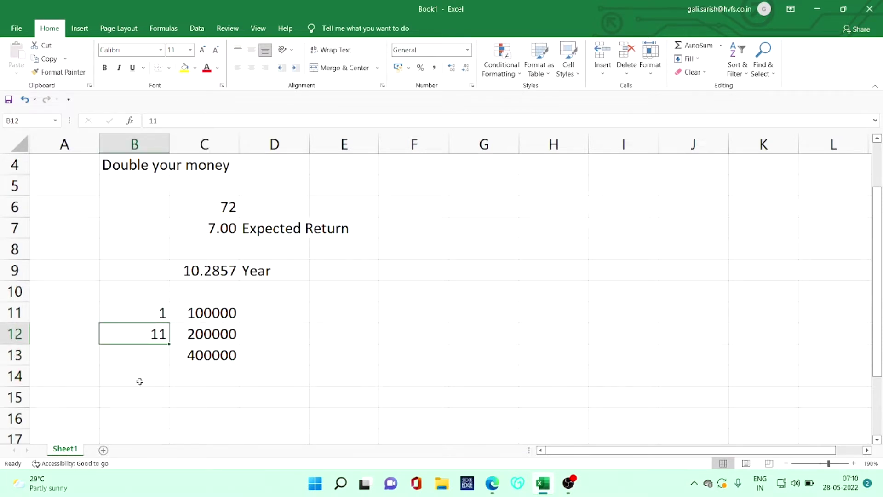
pyautogui.press('Right')
pyautogui.press('Down')
pyautogui.press('Left')
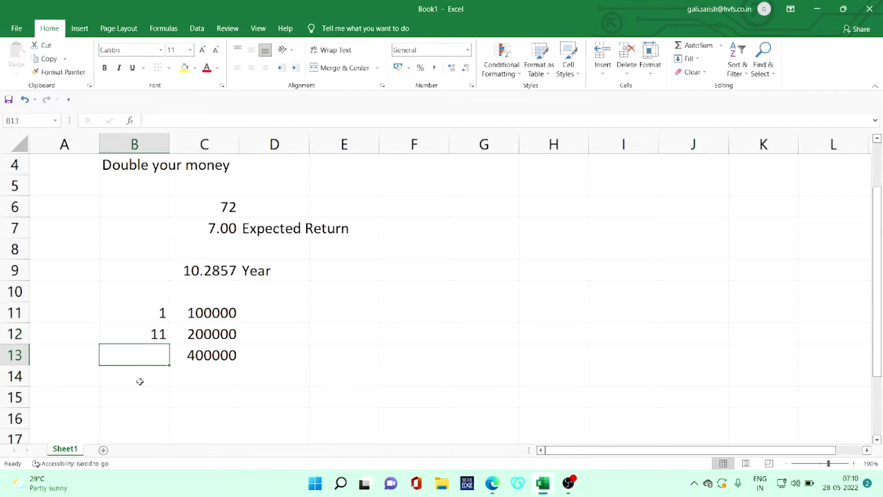
pyautogui.write('22')
pyautogui.press('Return')
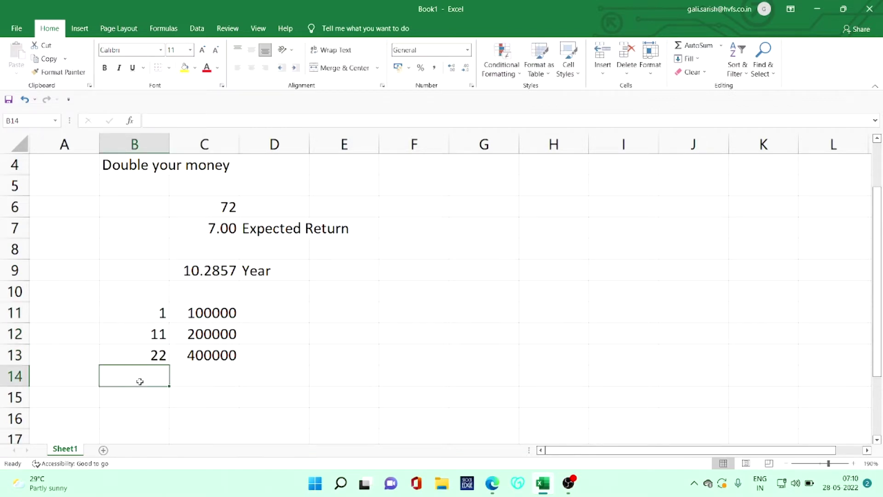
# - Review the year and amount pairs in B11:C13, from the first row to the last
pyautogui.press('Up')
pyautogui.press('Right')
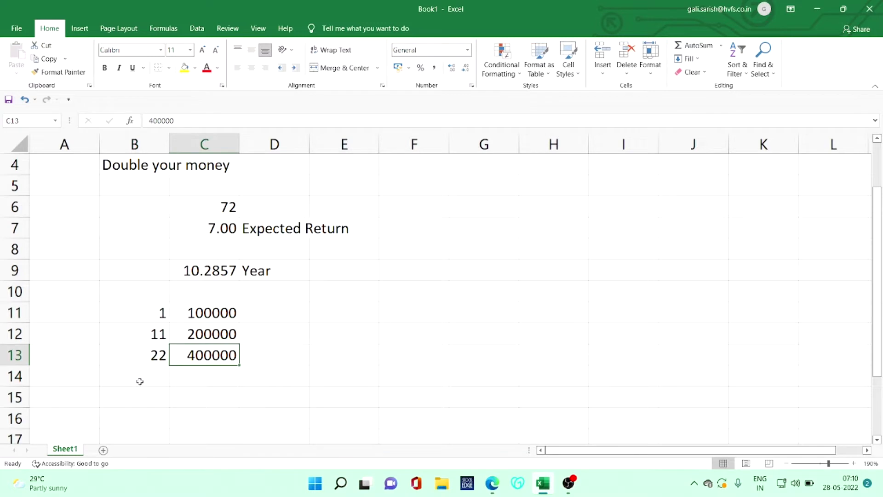
pyautogui.press('Left')
pyautogui.press('Up')
pyautogui.press('Up')
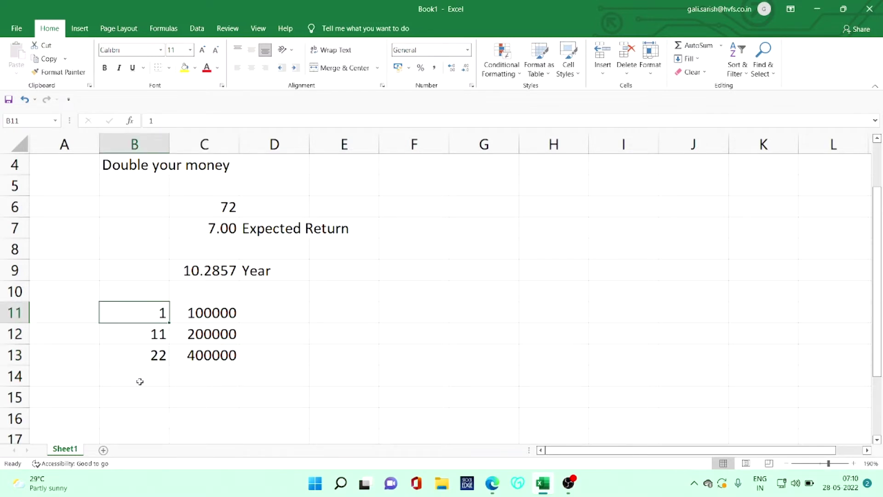
pyautogui.press('Right')
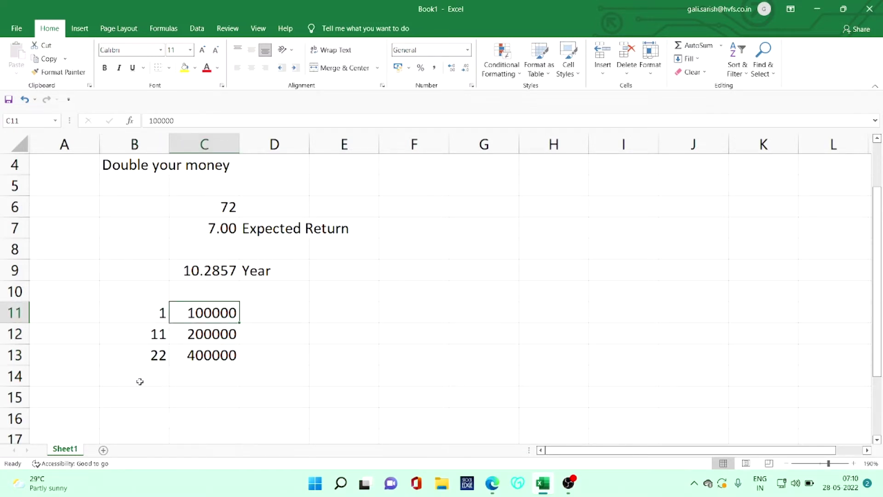
pyautogui.press('Down')
pyautogui.press('Down')
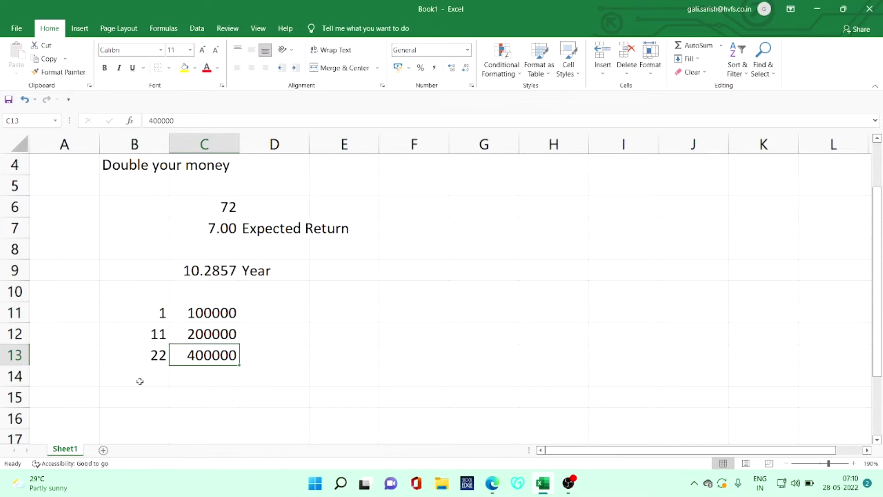
# - Copy the calculation block C6:D9, including its labels, and paste it starting at cell F6
pyautogui.press('Up')
pyautogui.press('Up')
pyautogui.press('Up')
pyautogui.press('Up')
pyautogui.press('Up')
pyautogui.press('Up')
pyautogui.press('Up')
pyautogui.press('Up')
pyautogui.press('Up')
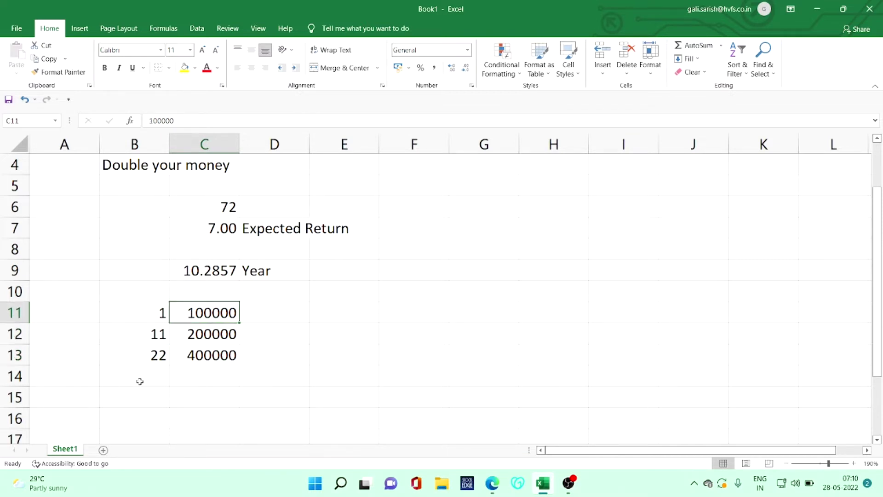
pyautogui.press('Up')
pyautogui.press('Up')
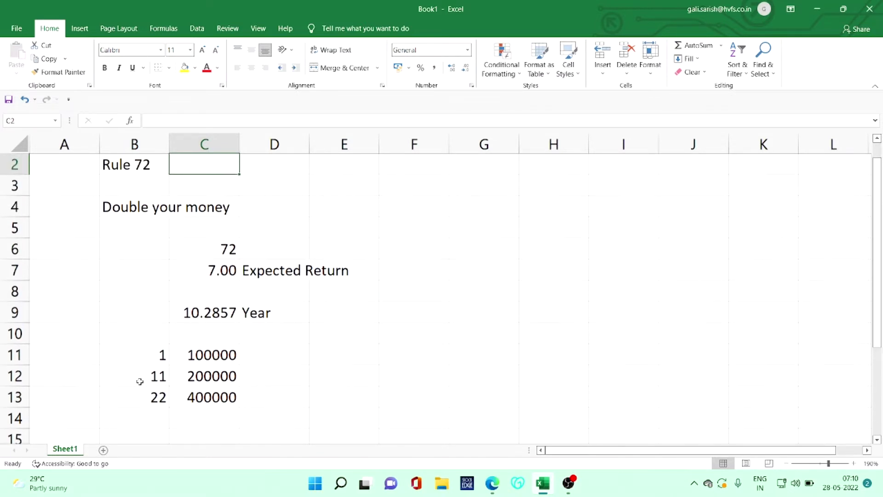
pyautogui.press('Down')
pyautogui.press('Down')
pyautogui.press('Down')
pyautogui.press('Down')
pyautogui.press('Down')
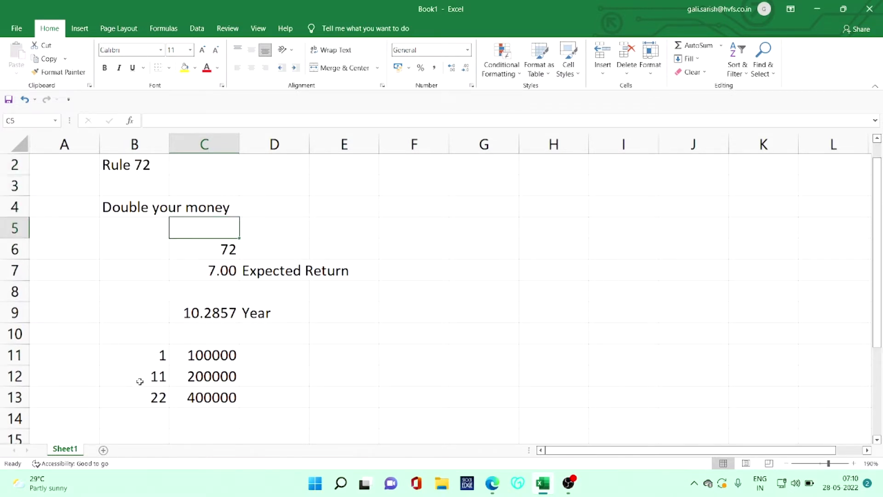
pyautogui.press('Up')
pyautogui.hotkey('shift', 'Right')
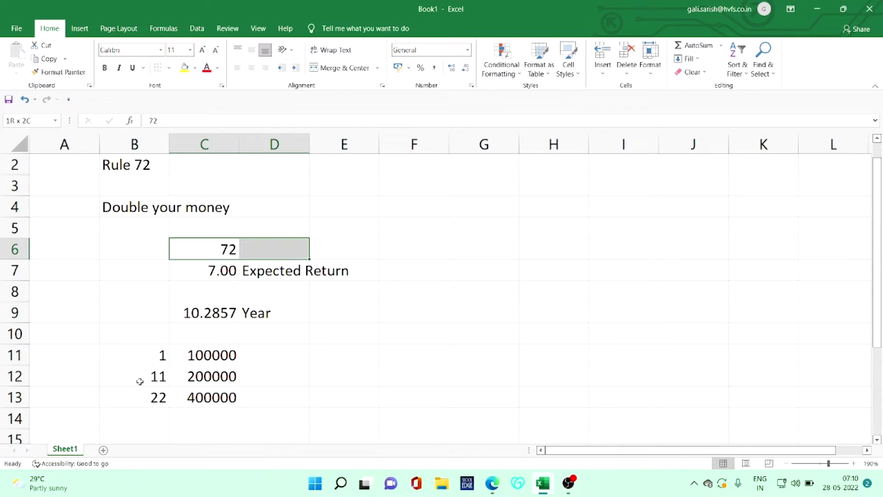
pyautogui.hotkey('shift', 'Down')
pyautogui.hotkey('shift', 'Down')
pyautogui.hotkey('shift', 'Down')
pyautogui.hotkey('ctrl', 'c')
pyautogui.press('Right')
pyautogui.press('Right')
pyautogui.hotkey('ctrl', 'v')
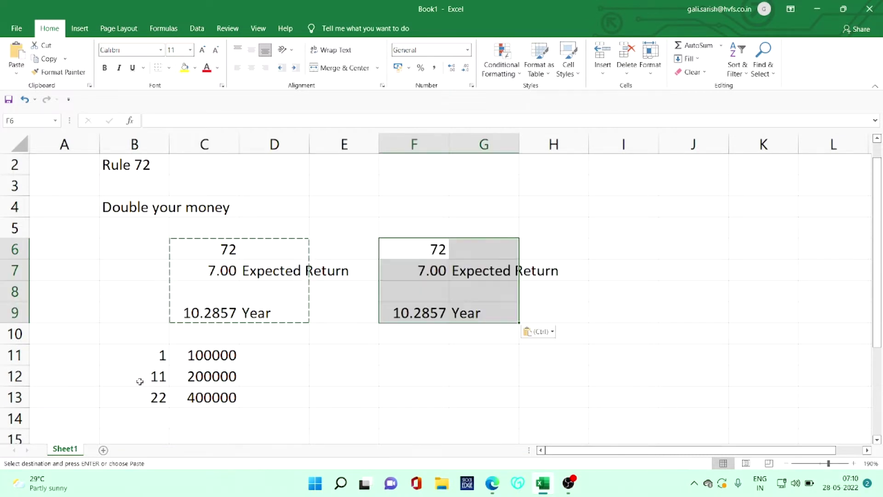
# - Paste two more copies of the calculation block, starting at cells I6 and L6
pyautogui.press('Right')
pyautogui.press('Right')
pyautogui.press('Right')
pyautogui.hotkey('ctrl', 'v')
pyautogui.press('Right')
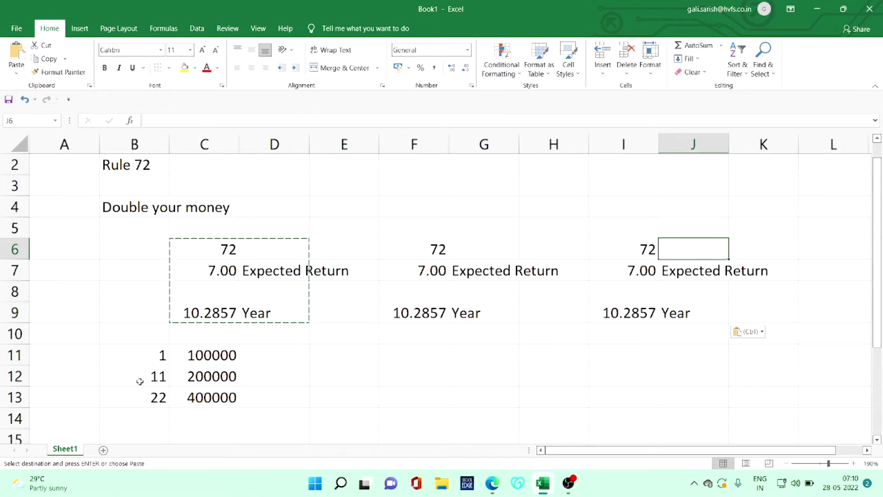
pyautogui.press('Right')
pyautogui.press('Right')
pyautogui.hotkey('ctrl', 'v')
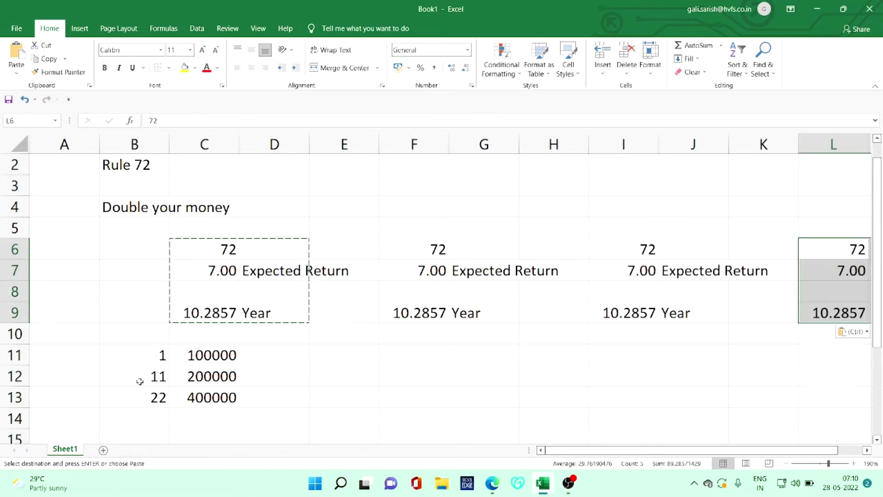
# - Set the expected return of the second calculation block, in cell F7, to 10
pyautogui.press('Left')
pyautogui.press('Left')
pyautogui.press('Left')
pyautogui.press('Down')
pyautogui.press('Down')
pyautogui.press('Left')
pyautogui.press('Left')
pyautogui.press('Up')
pyautogui.press('Left')
pyautogui.press('Escape')
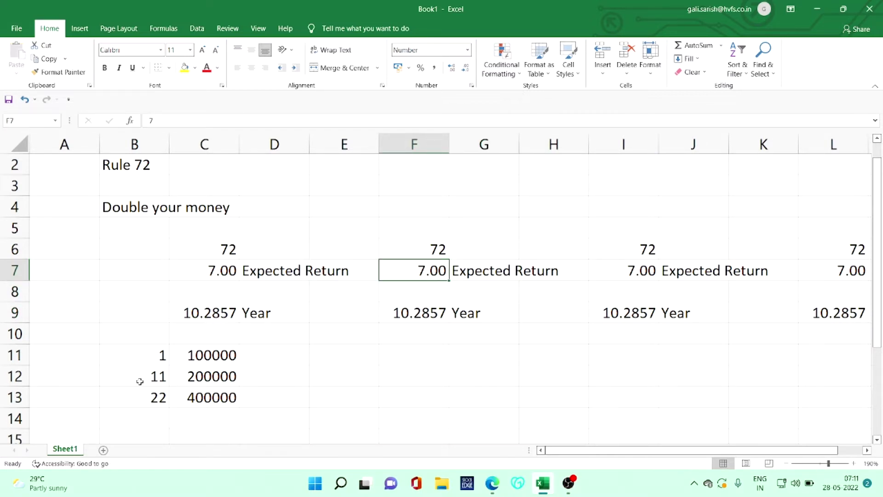
pyautogui.write('10')
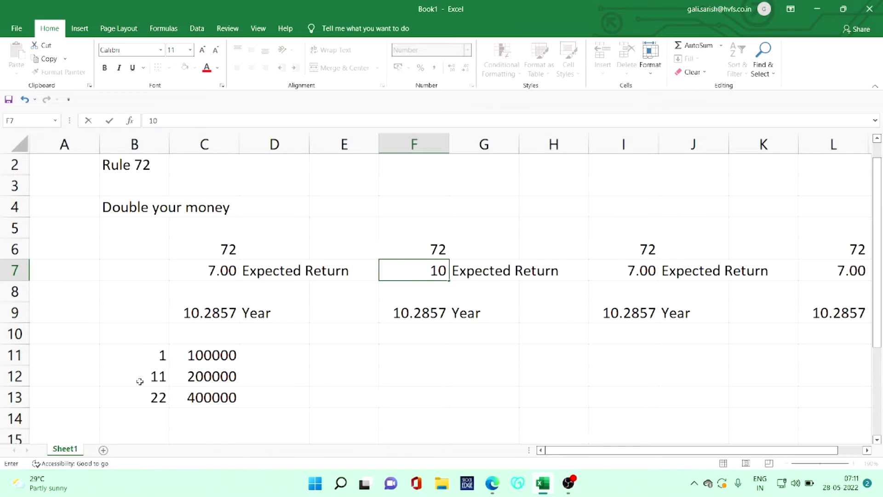
pyautogui.press('Return')
pyautogui.press('Down')
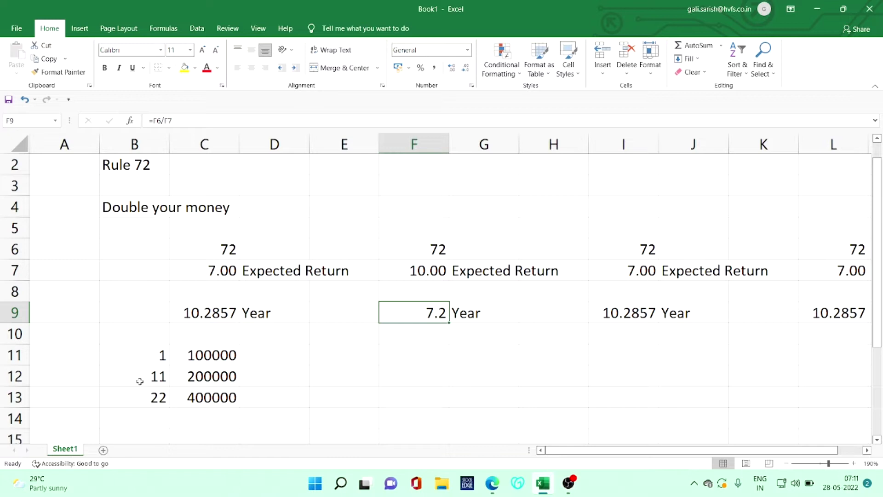
# - Set the expected return of the third calculation block, in cell I7, to 12
pyautogui.press('Right')
pyautogui.press('Right')
pyautogui.press('Right')
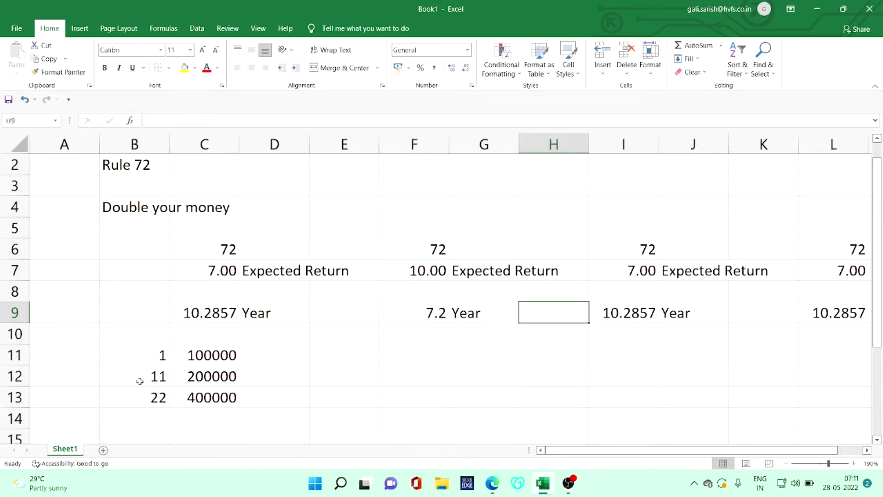
pyautogui.press('Up')
pyautogui.press('Up')
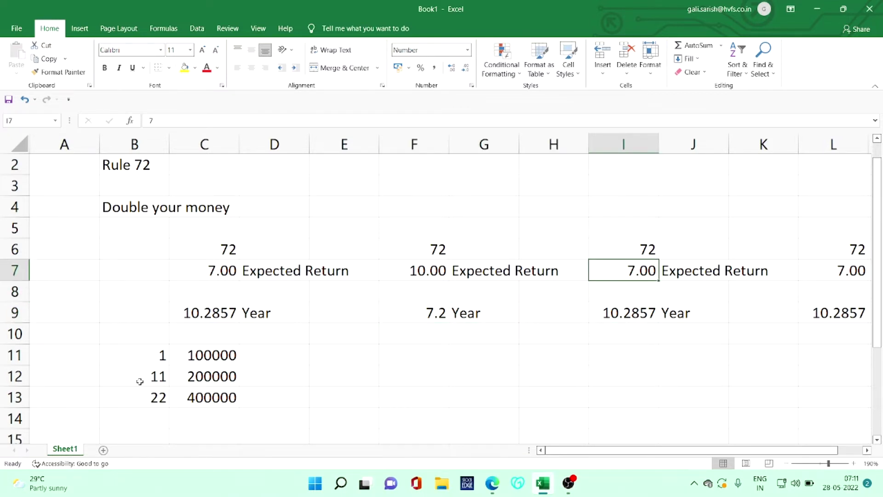
pyautogui.write('12')
pyautogui.press('Return')
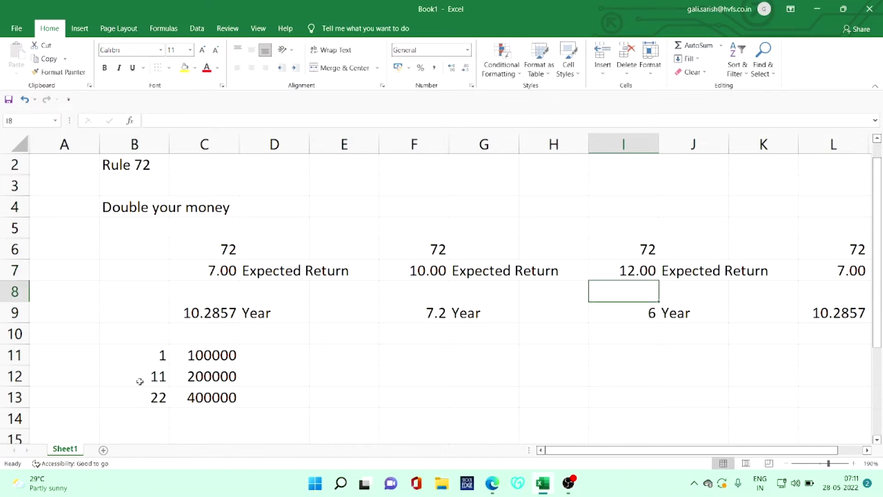
pyautogui.press('Down')
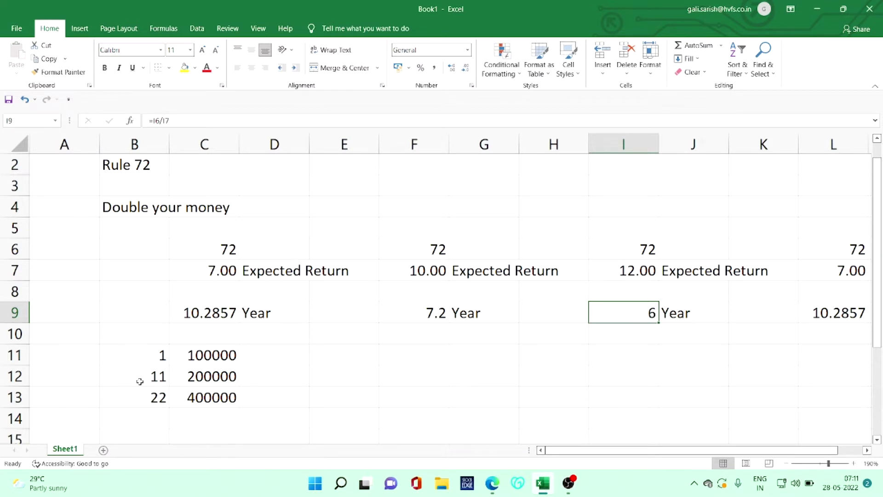
# - Set the expected return of the fourth calculation block, in cell L7, to 15
pyautogui.press('Right')
pyautogui.press('Right')
pyautogui.press('Right')
pyautogui.press('Right')
pyautogui.press('Left')
pyautogui.press('Up')
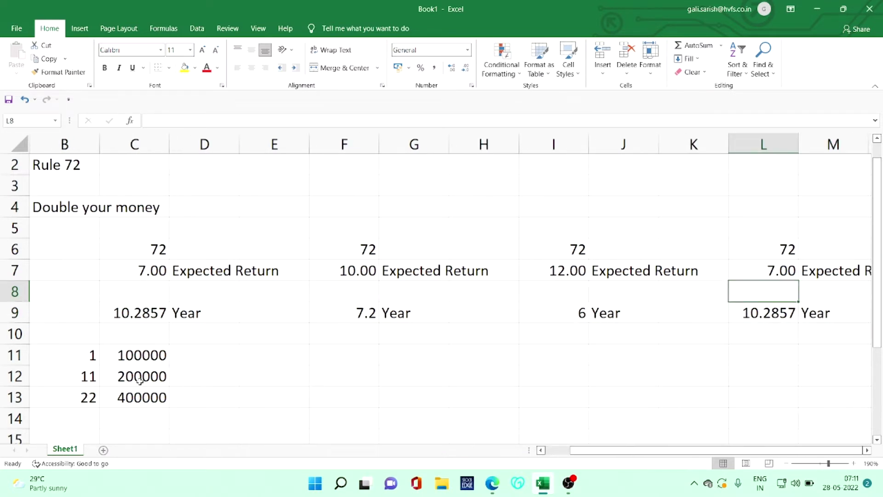
pyautogui.press('Up')
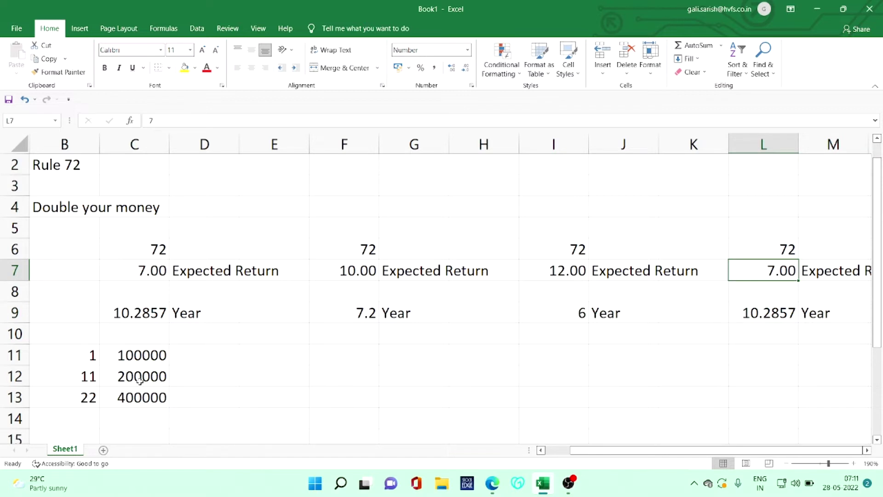
pyautogui.write('15')
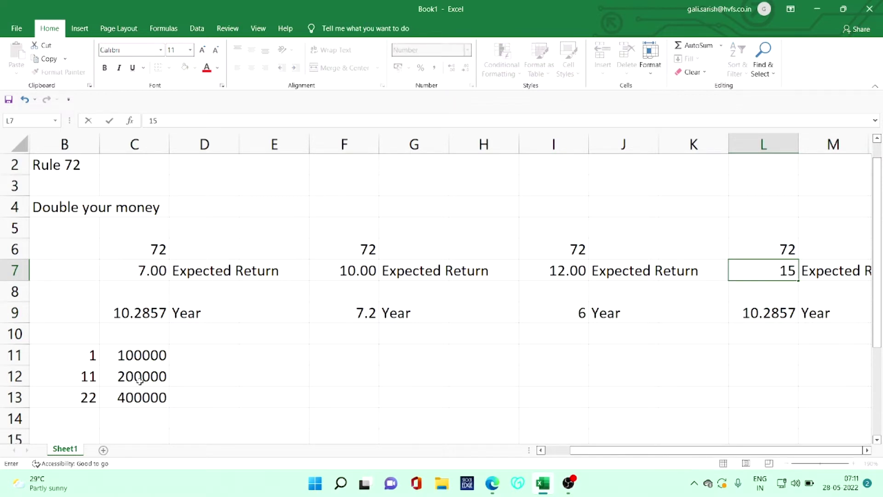
pyautogui.press('Return')
pyautogui.press('Down')
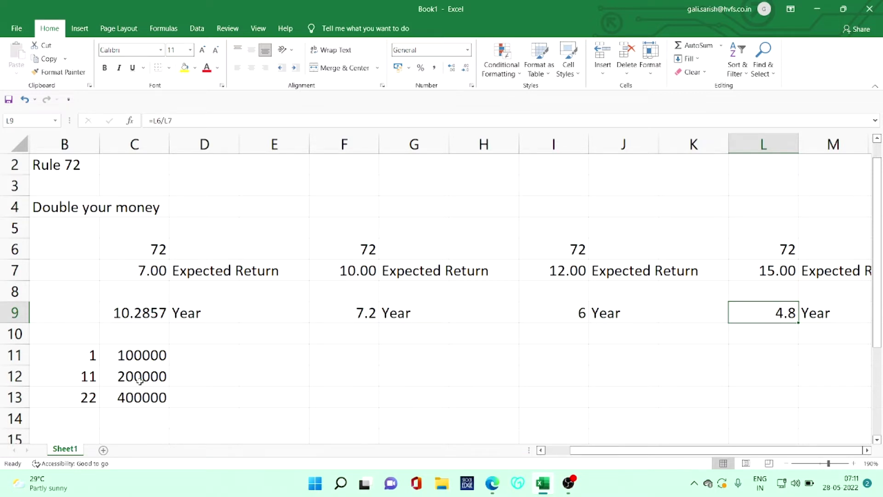
# - Compare the doubling years in row 9 and the expected returns in row 7 across the four calculation blocks
pyautogui.press('Left')
pyautogui.press('Left')
pyautogui.press('Left')
pyautogui.press('Left')
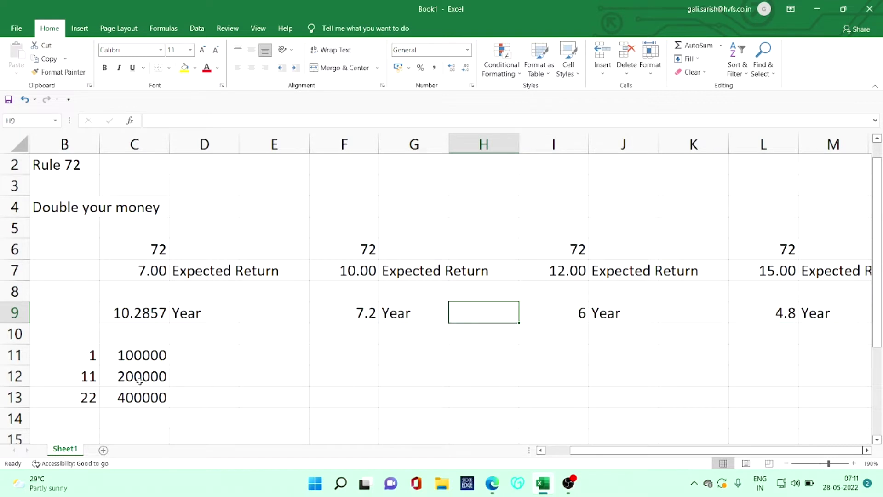
pyautogui.press('Left')
pyautogui.press('Left')
pyautogui.press('Left')
pyautogui.press('Left')
pyautogui.press('Up')
pyautogui.press('Up')
pyautogui.press('Left')
pyautogui.press('Right')
pyautogui.press('Right')
pyautogui.press('Right')
pyautogui.press('Right')
pyautogui.press('Right')
pyautogui.press('Right')
pyautogui.press('Right')
pyautogui.press('Right')
pyautogui.press('Right')
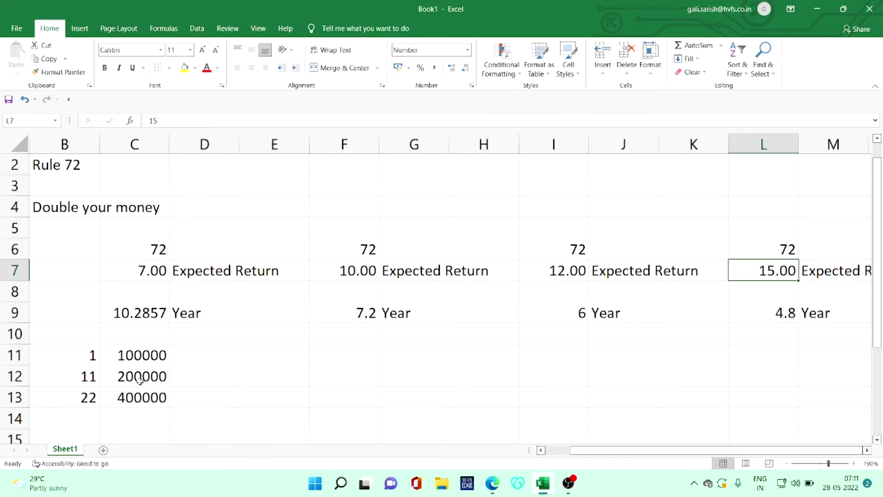
# - Review the first block's expected return, doubling years in row 9 and the growth schedule in B11:C13
pyautogui.press('Left')
pyautogui.press('Left')
pyautogui.press('Left')
pyautogui.press('Left')
pyautogui.press('Left')
pyautogui.press('Left')
pyautogui.press('Left')
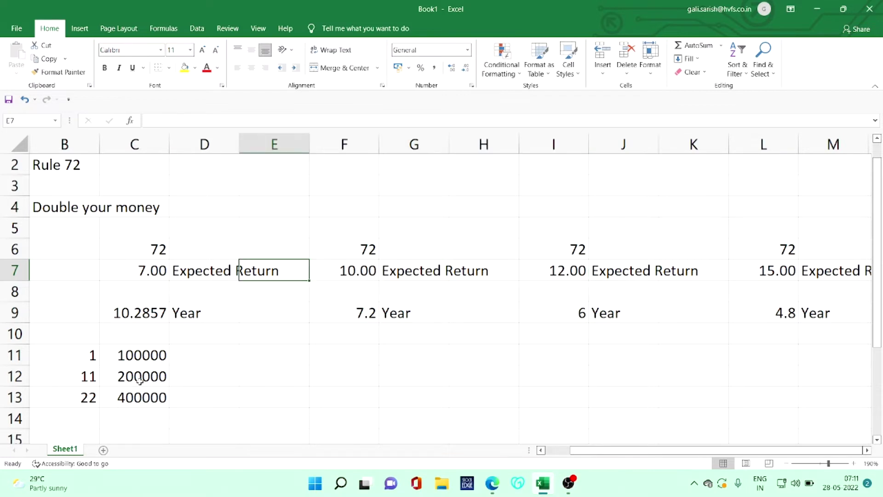
pyautogui.press('Left')
pyautogui.press('Left')
pyautogui.press('Left')
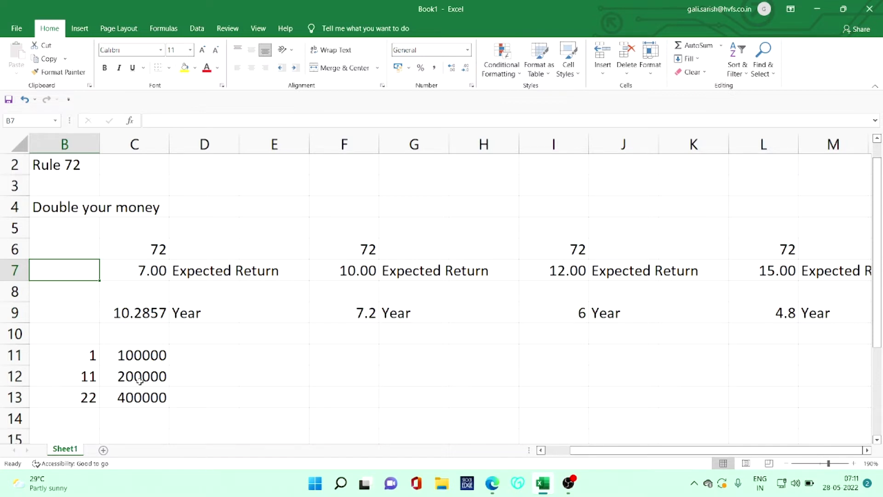
pyautogui.press('Down')
pyautogui.press('Down')
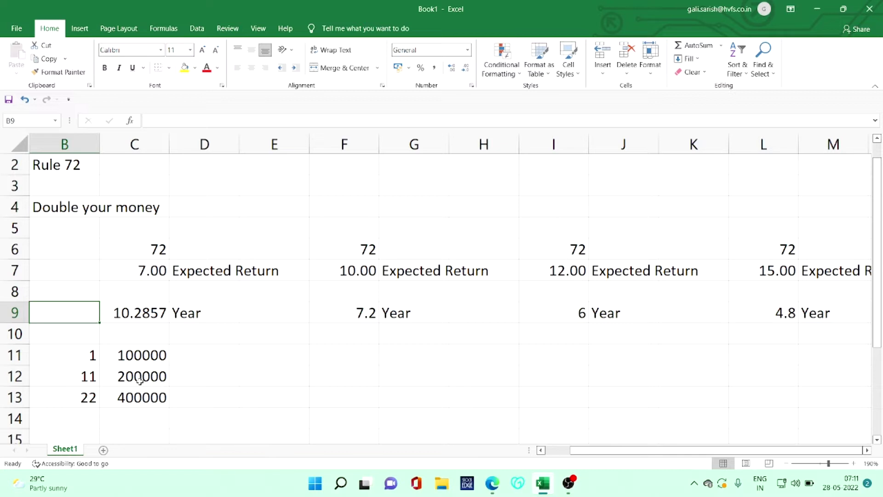
pyautogui.press('Down')
pyautogui.press('Down')
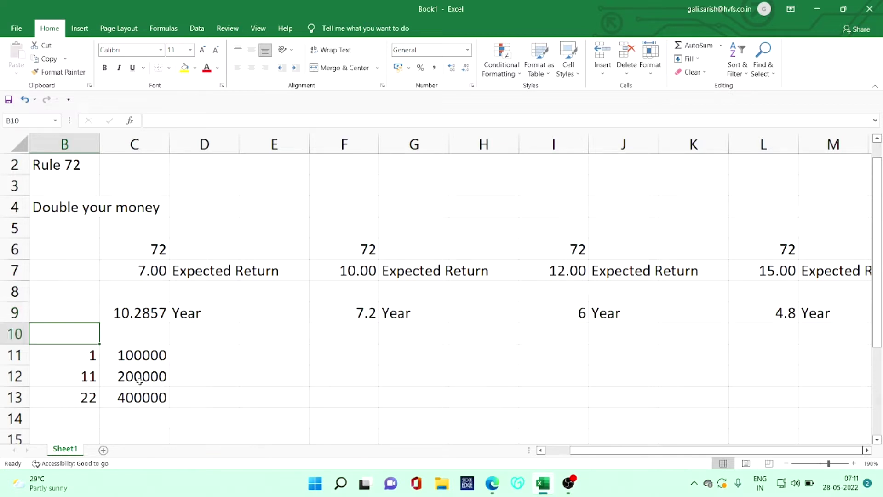
pyautogui.press('Down')
pyautogui.press('Down')
pyautogui.press('Down')
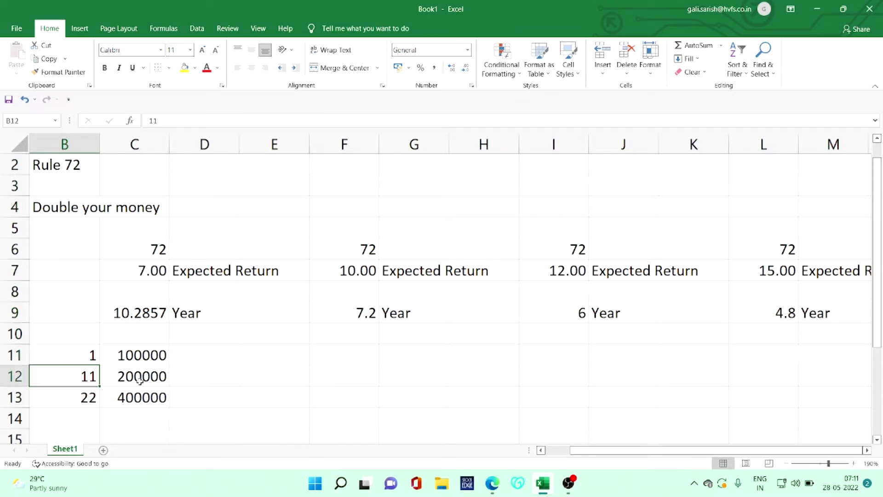
pyautogui.press('Up')
pyautogui.press('Right')
pyautogui.press('Right')
pyautogui.press('Left')
pyautogui.press('Up')
pyautogui.press('Up')
pyautogui.press('Down')
pyautogui.press('Down')
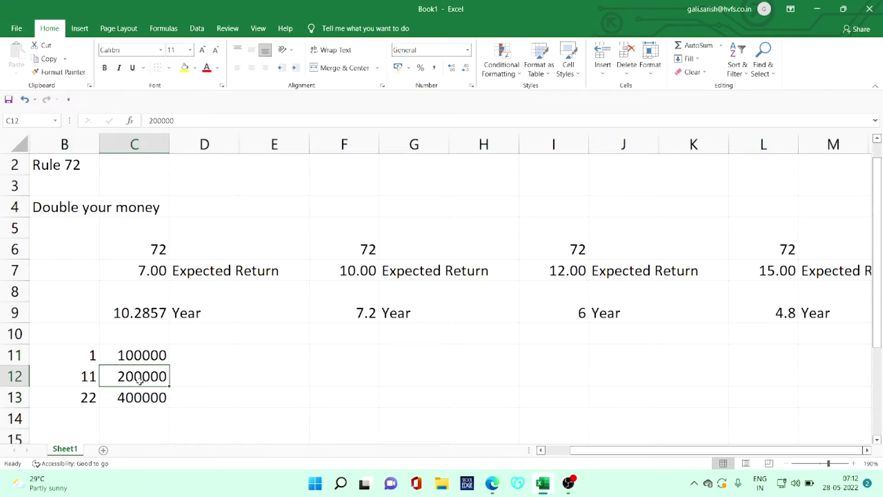
# - Enter the doubling years 1, 7.2 and 14.4 for the 10% block in E11:E13
pyautogui.press('Right')
pyautogui.press('Right')
pyautogui.press('Up')
pyautogui.press('Up')
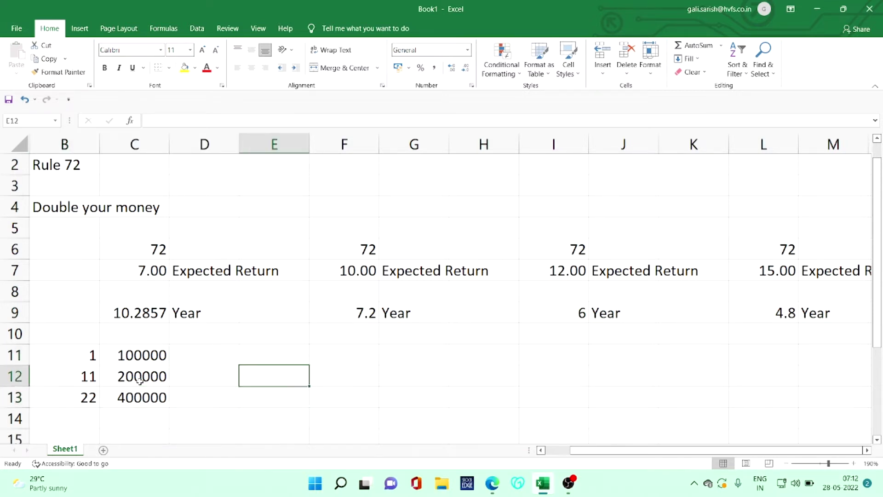
pyautogui.write('1')
pyautogui.hotkey('ctrl', 'Return')
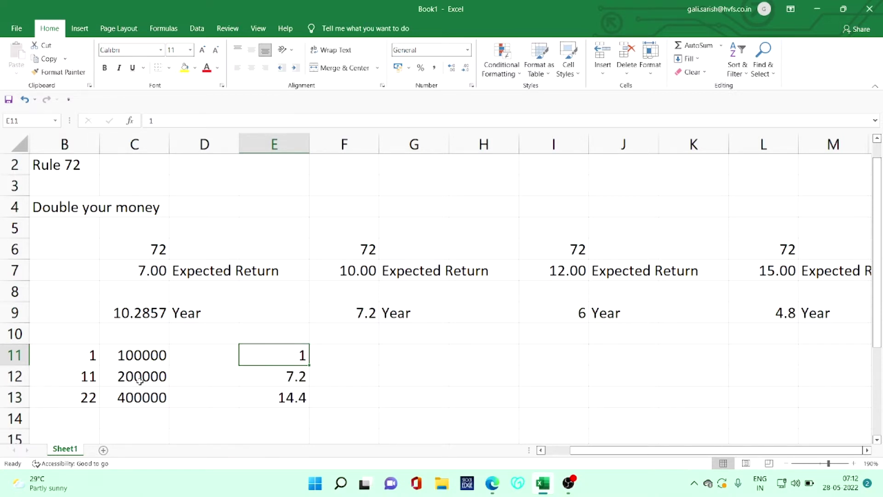
# - Enter the doubling amounts 100000, 200000 and 400000 for the 10% block in F11:F13
pyautogui.press('Right')
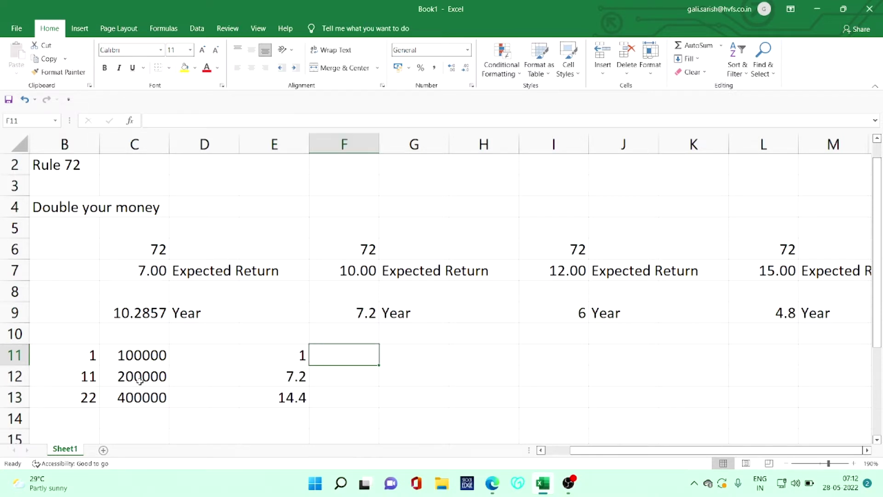
pyautogui.write('100000')
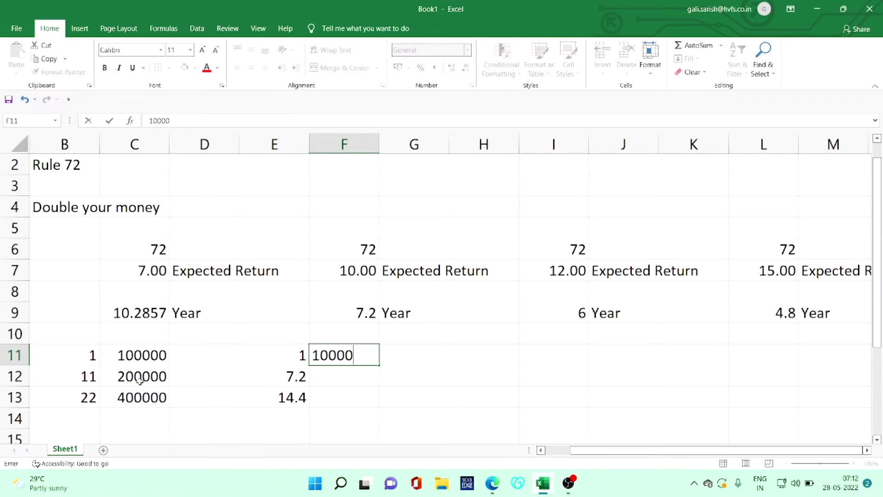
pyautogui.press('Return')
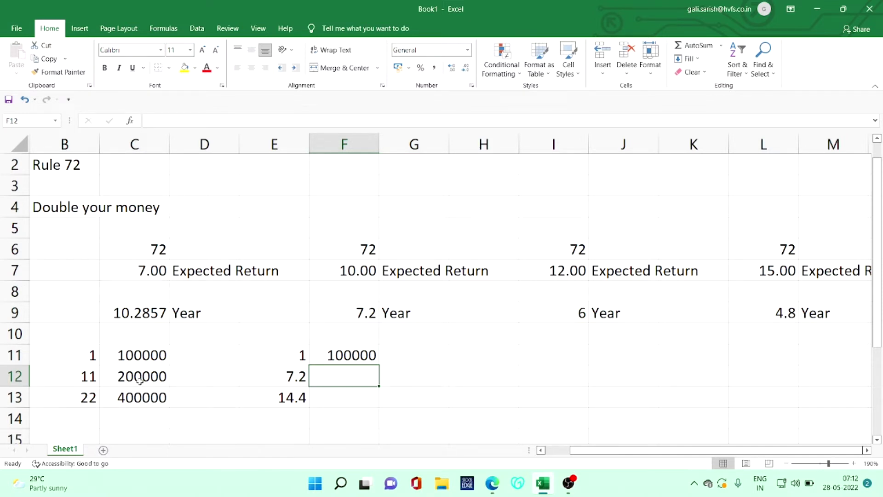
pyautogui.write('200000')
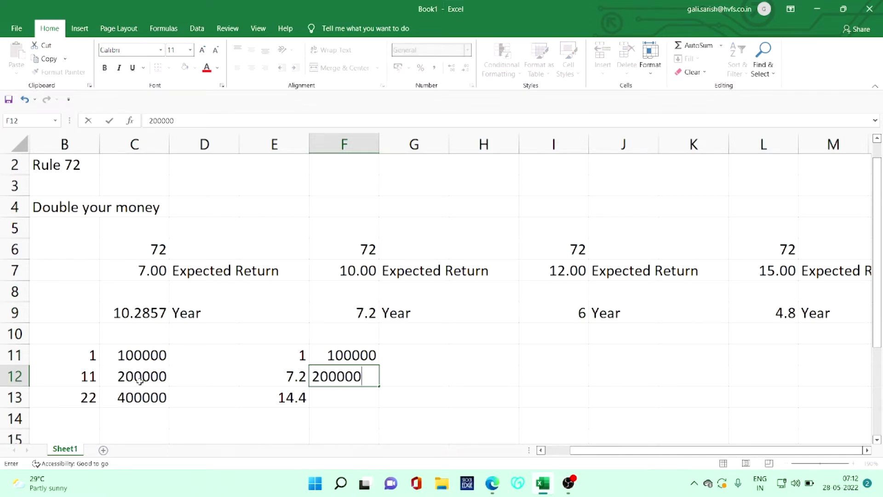
pyautogui.write('.')
pyautogui.press('BackSpace')
pyautogui.press('Return')
pyautogui.press('Left')
pyautogui.press('Right')
pyautogui.write('400000')
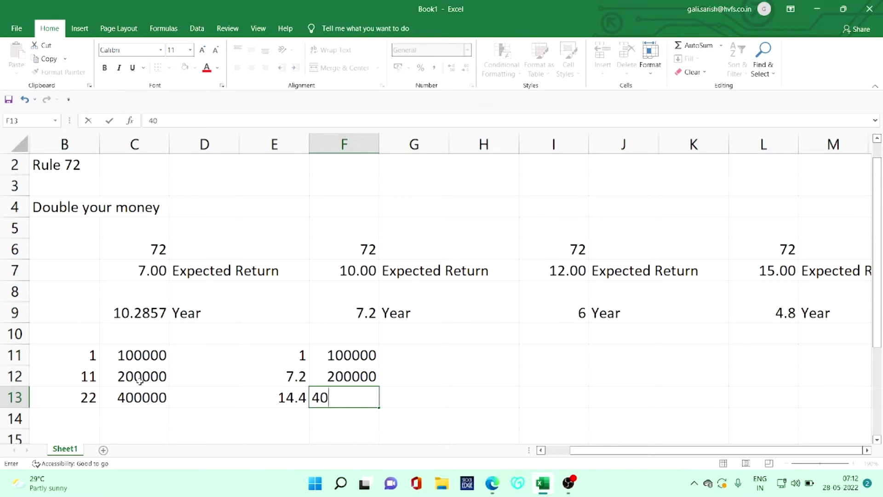
pyautogui.press('Return')
# - Compare the growth schedule in B11:C13 with the one in E11:F13
pyautogui.press('Up')
pyautogui.press('Up')
pyautogui.press('Up')
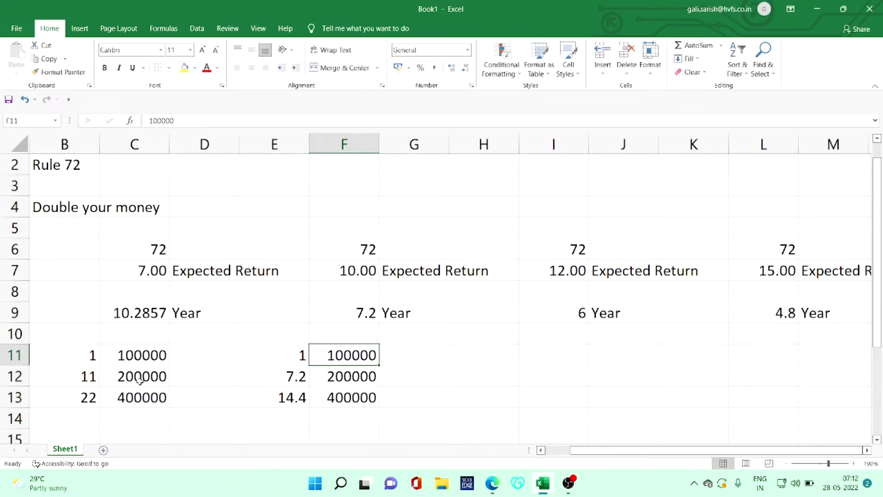
pyautogui.press('Left')
pyautogui.press('Left')
pyautogui.press('Left')
pyautogui.press('Left')
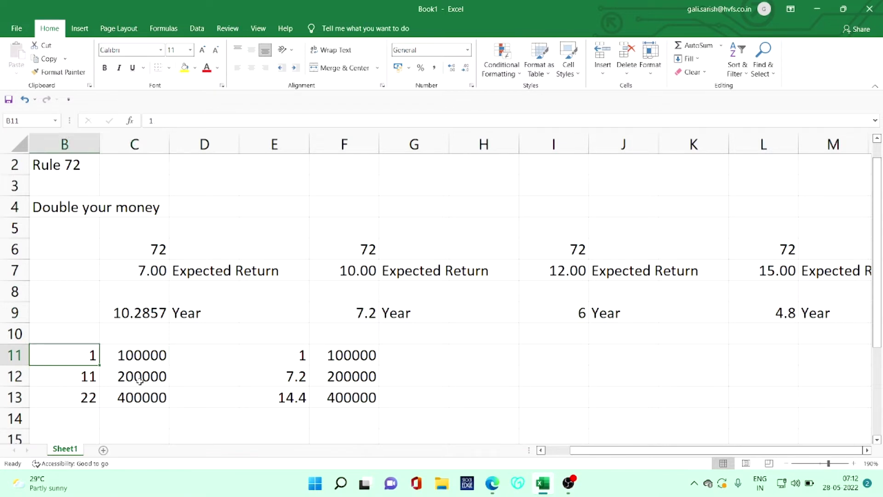
pyautogui.press('Down')
pyautogui.press('Down')
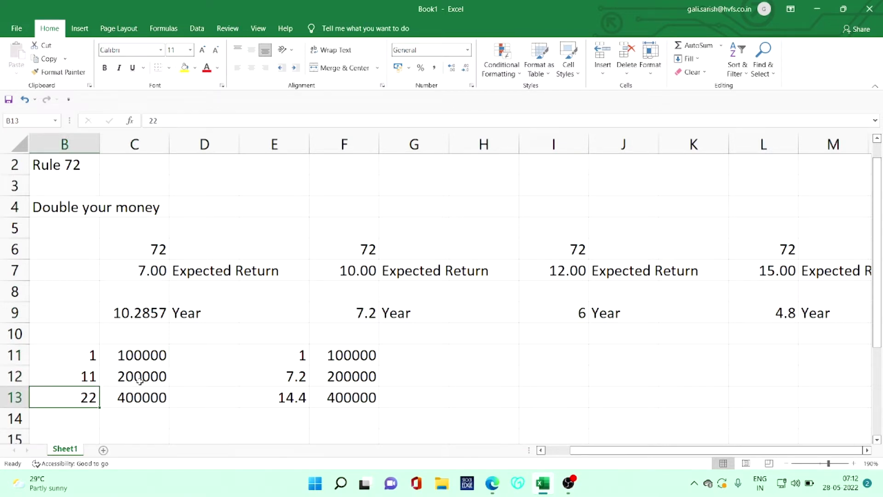
pyautogui.press('Right')
pyautogui.press('Right')
pyautogui.press('Right')
pyautogui.press('Right')
pyautogui.press('Left')
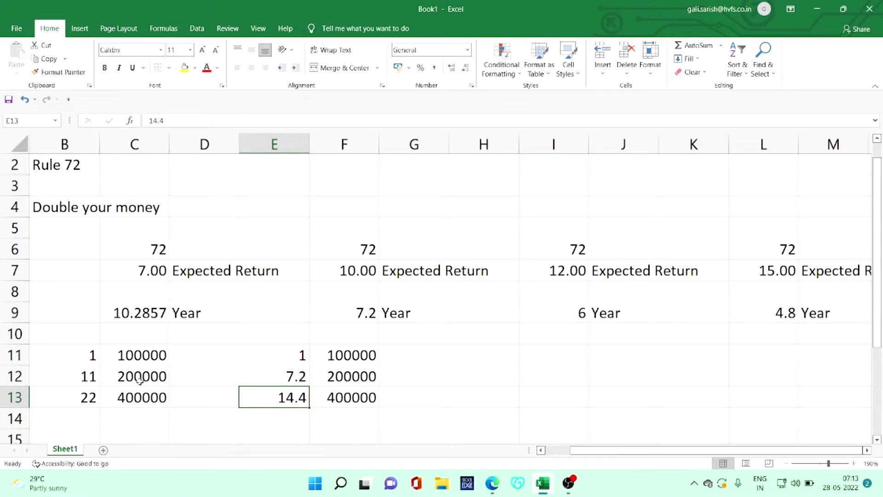
# - Enter the years 1, 6 and 12 in H11:H13 and copy the amounts from F11:F13 to I11:I13
pyautogui.press('Right')
pyautogui.press('Right')
pyautogui.press('Right')
pyautogui.press('Right')
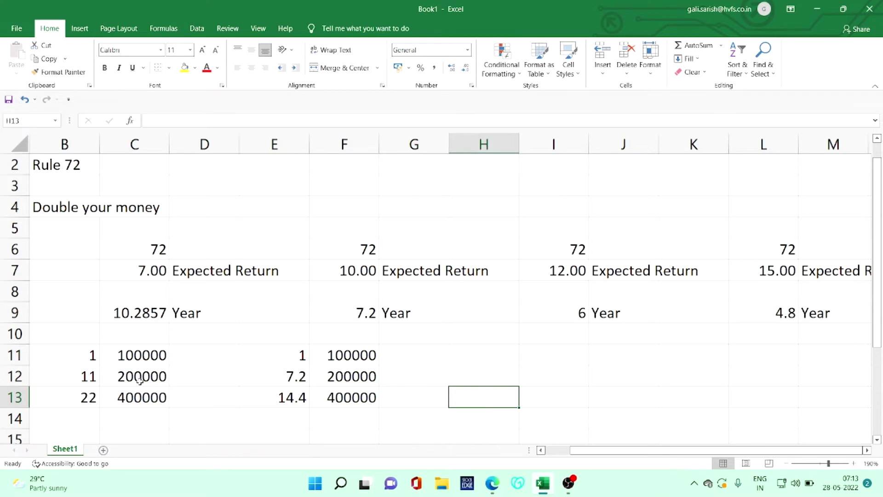
pyautogui.press('Up')
pyautogui.press('Up')
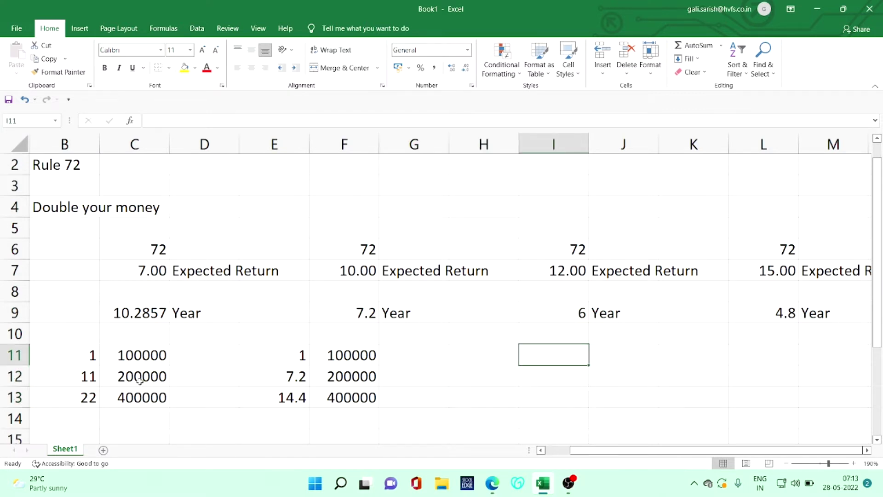
pyautogui.press('Left')
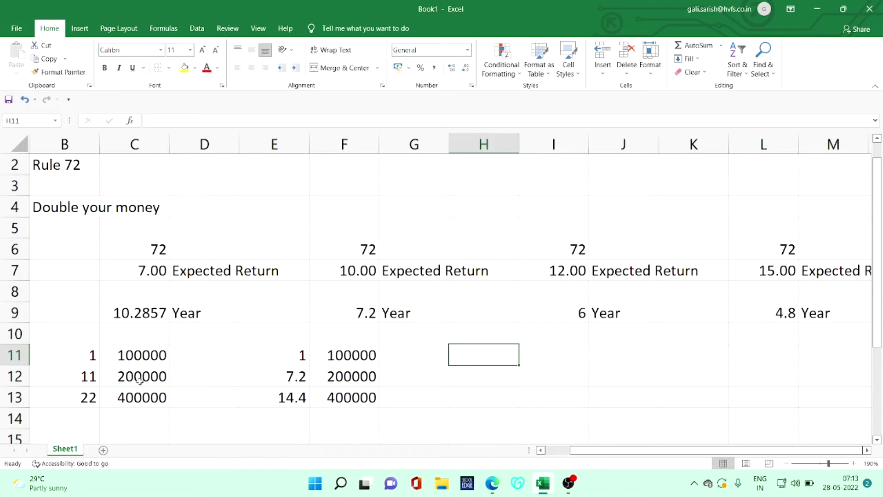
pyautogui.press('Left')
pyautogui.press('Left')
pyautogui.press('Left')
pyautogui.hotkey('shift', 'Right')
pyautogui.hotkey('shift', 'Down')
pyautogui.hotkey('shift', 'Down')
pyautogui.hotkey('ctrl', 'c')
pyautogui.press('Right')
pyautogui.press('Right')
pyautogui.press('Right')
pyautogui.hotkey('ctrl', 'v')
pyautogui.press('Right')
pyautogui.press('Left')
pyautogui.press('Right')
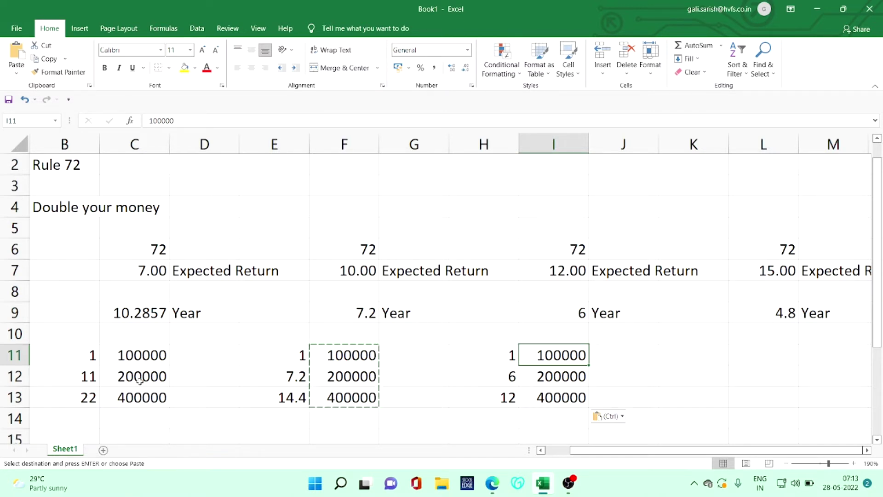
# - Check the years and amounts of the 12% block's growth schedule in H11:I13
pyautogui.press('Down')
pyautogui.press('Down')
pyautogui.press('Left')
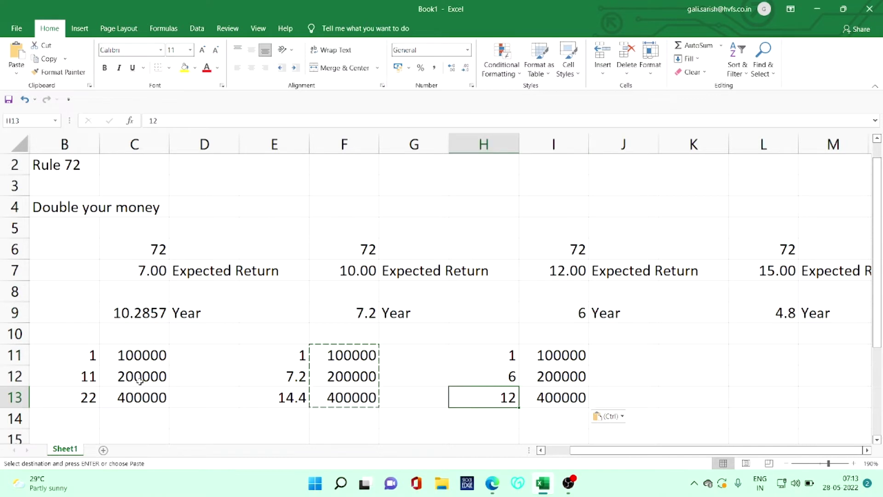
pyautogui.press('Right')
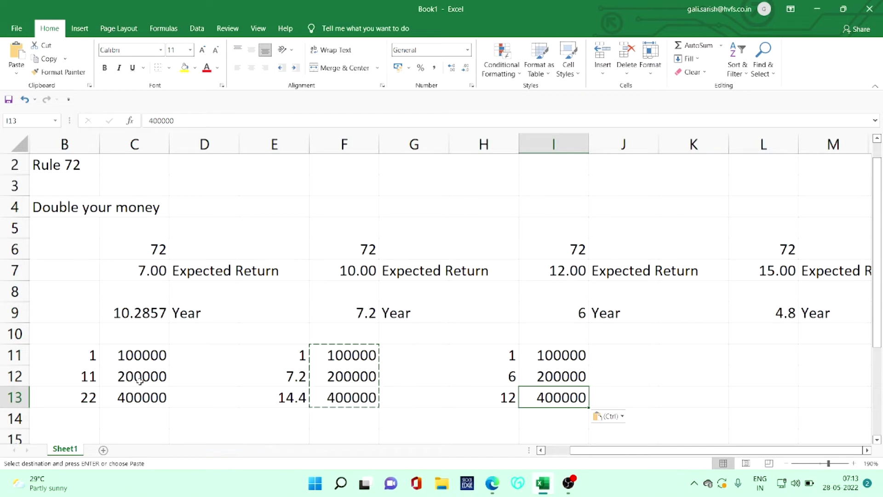
pyautogui.press('Right')
pyautogui.press('Right')
pyautogui.press('Right')
pyautogui.press('Right')
pyautogui.press('Right')
pyautogui.press('Left')
pyautogui.press('Left')
pyautogui.press('Left')
pyautogui.press('Left')
pyautogui.press('Left')
# - Enter the years 1, 4.8 and 9.6 in L11:L13 and copy the amounts from I11:I13 to M11:M13
pyautogui.press('Up')
pyautogui.press('Up')
pyautogui.press('Right')
pyautogui.press('Right')
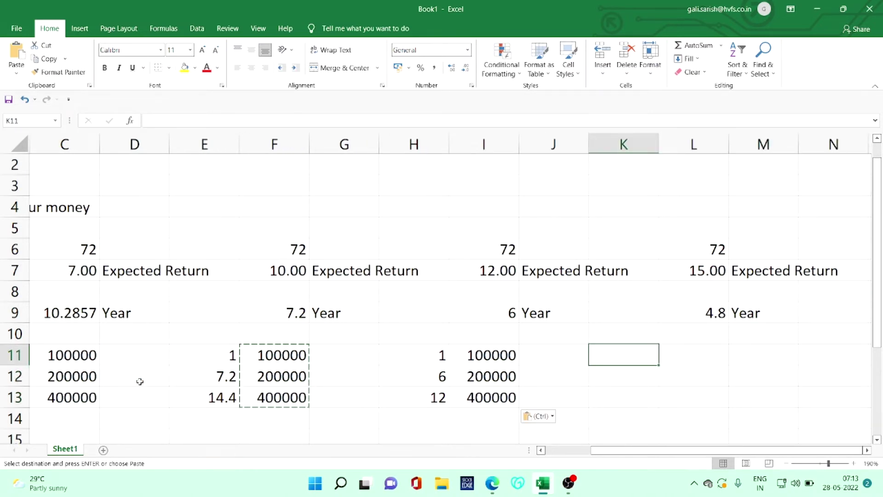
pyautogui.press('Right')
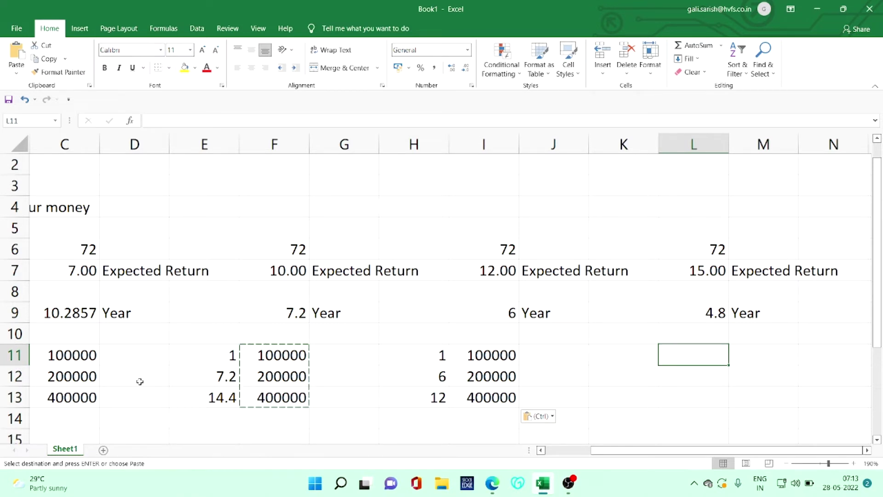
pyautogui.write('1')
pyautogui.press('Return')
pyautogui.write('4.8')
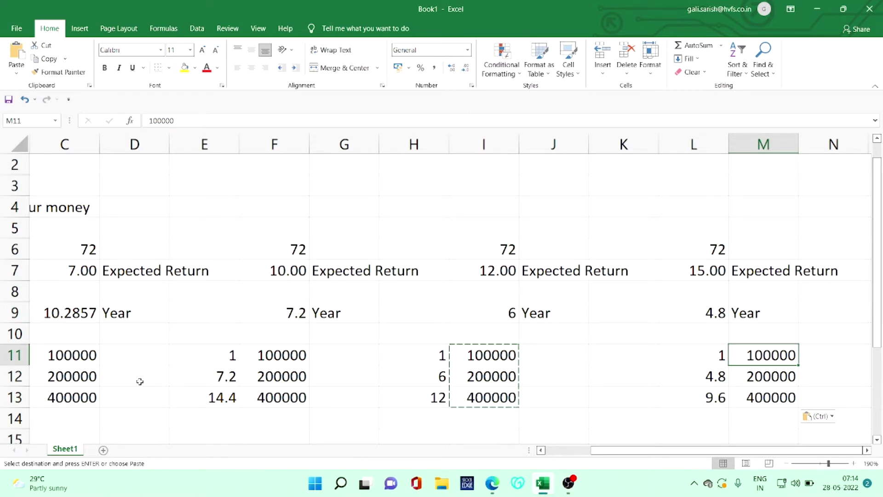
pyautogui.press('Down')
pyautogui.press('Down')
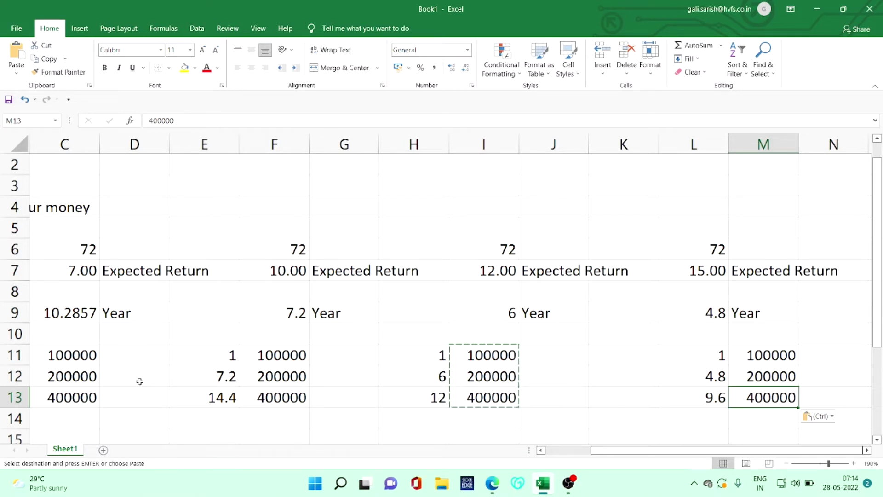
# - Make the doubling years and their Year labels bold across C9:M9
pyautogui.press('Up')
pyautogui.press('Up')
pyautogui.press('Up')
pyautogui.press('Up')
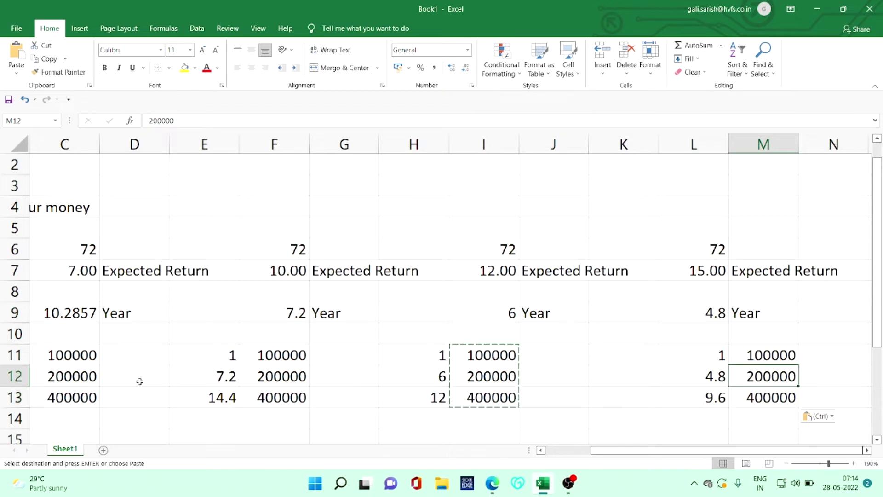
pyautogui.hotkey('shift', 'Left')
pyautogui.hotkey('shift', 'Left')
pyautogui.hotkey('shift', 'Left')
pyautogui.hotkey('shift', 'Left')
pyautogui.hotkey('shift', 'Left')
pyautogui.hotkey('shift', 'Left')
pyautogui.hotkey('shift', 'Left')
pyautogui.hotkey('shift', 'Left')
pyautogui.hotkey('shift', 'Left')
pyautogui.hotkey('shift', 'Left')
pyautogui.hotkey('shift', 'Left')
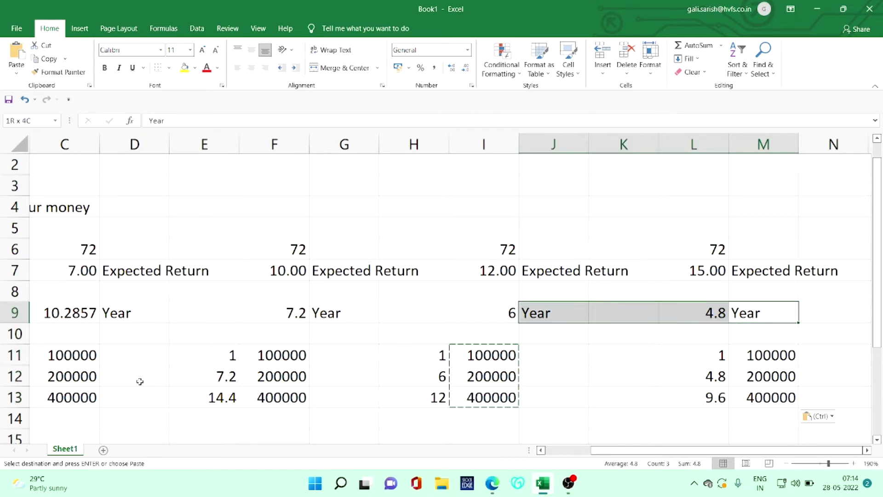
pyautogui.hotkey('shift', 'Left')
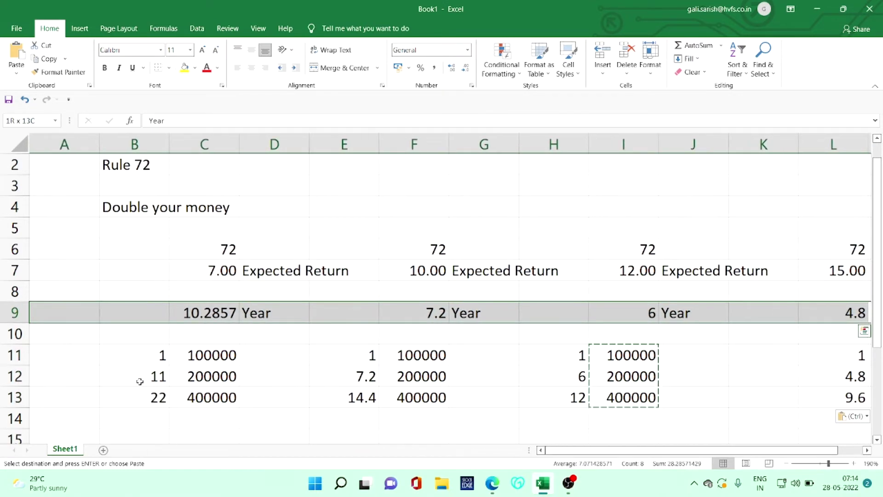
pyautogui.hotkey('shift', 'Right')
pyautogui.hotkey('shift', 'Right')
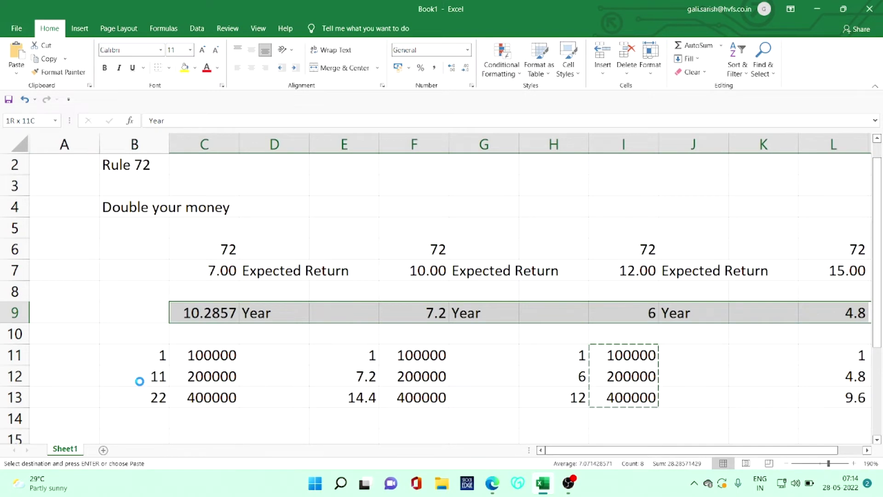
pyautogui.press('Escape')
# - Compare the growth schedules in rows 11 to 13 of all four blocks, ending at the first expected return in C7
pyautogui.press('Down')
pyautogui.press('Down')
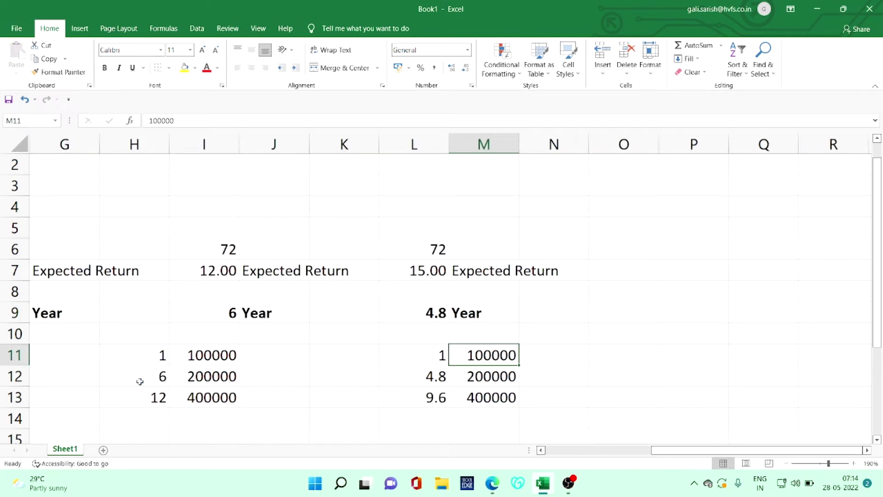
pyautogui.press('Left')
pyautogui.press('Left')
pyautogui.press('Left')
pyautogui.press('Left')
pyautogui.press('Left')
pyautogui.press('Left')
pyautogui.press('Left')
pyautogui.press('Left')
pyautogui.press('Left')
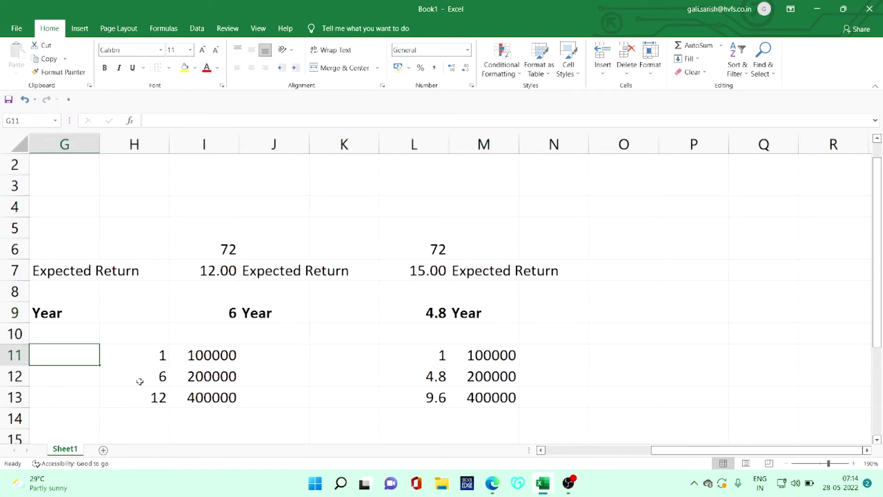
pyautogui.press('Left')
pyautogui.press('Left')
pyautogui.press('Left')
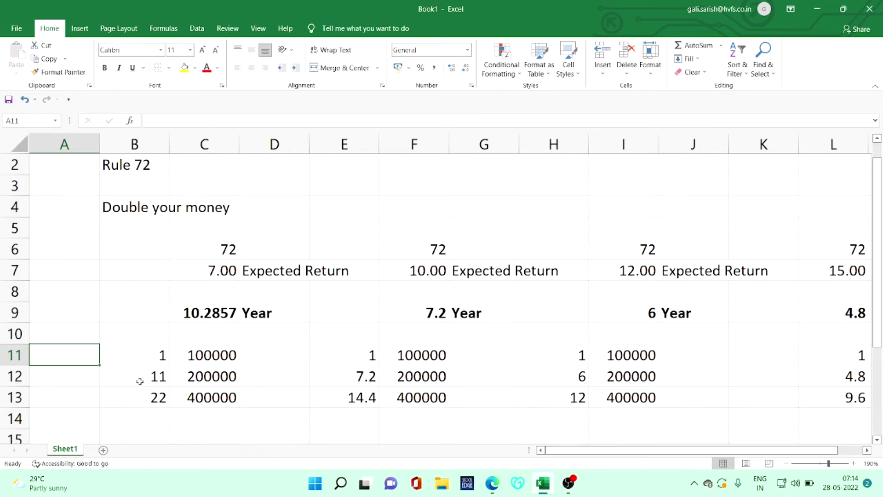
pyautogui.click(222, 272)
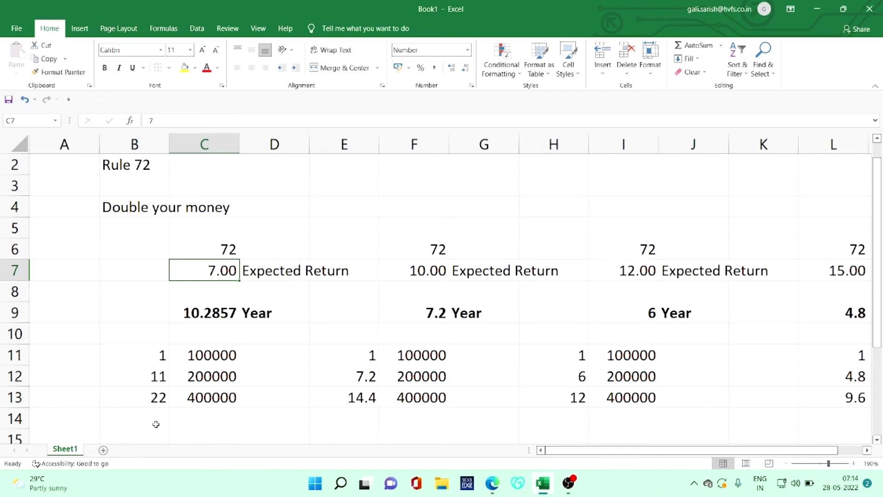
# - Compare the final year and amount in B13:C13 of the 7% block with the 15% block's final year in L13
pyautogui.click(154, 398)
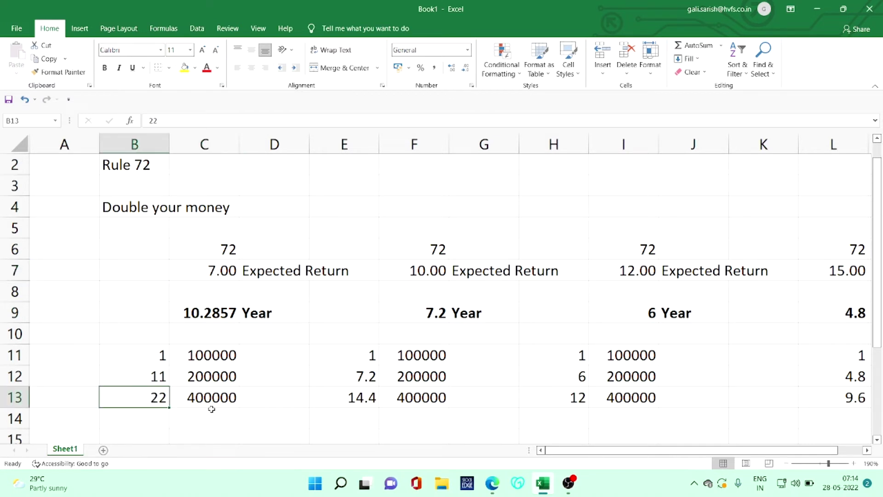
pyautogui.click(214, 399)
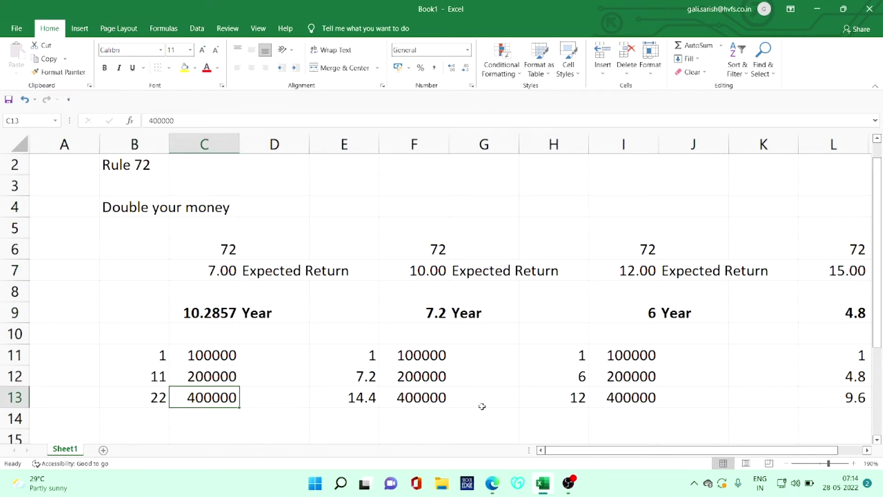
pyautogui.moveTo(754, 449); pyautogui.dragTo(781, 446)
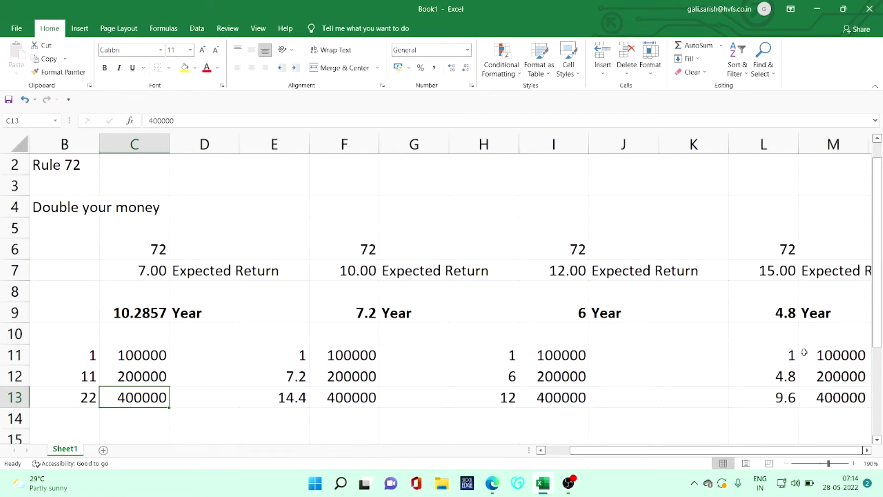
pyautogui.click(780, 396)
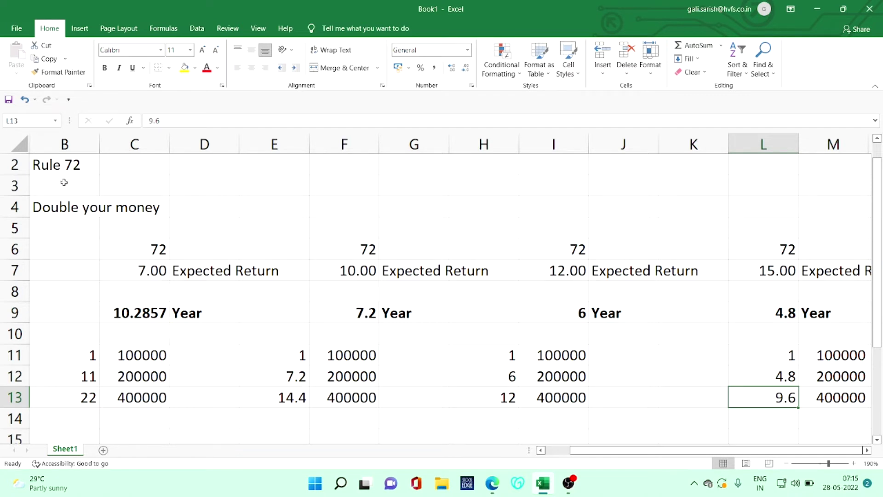
# - Enter the label Investment Year in B17 and the value 1 in D17
pyautogui.click(541, 449)
pyautogui.scroll(-2, 148, 359)
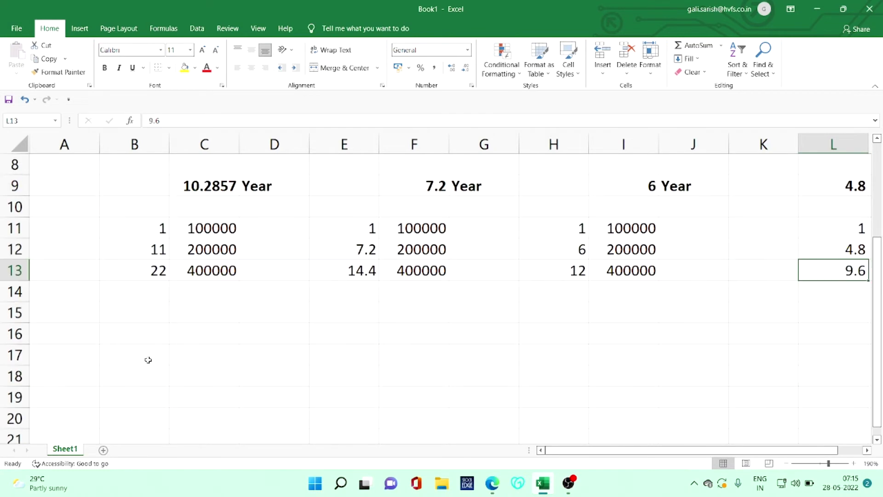
pyautogui.click(125, 360)
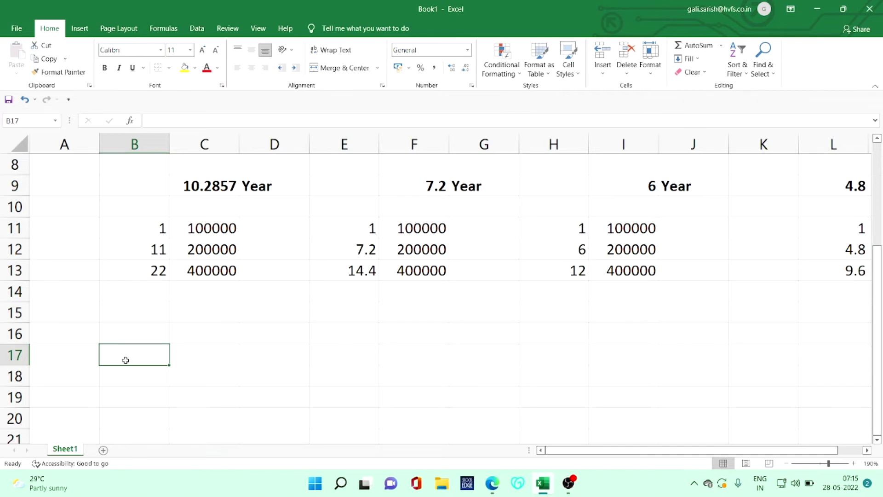
pyautogui.write('Investment')
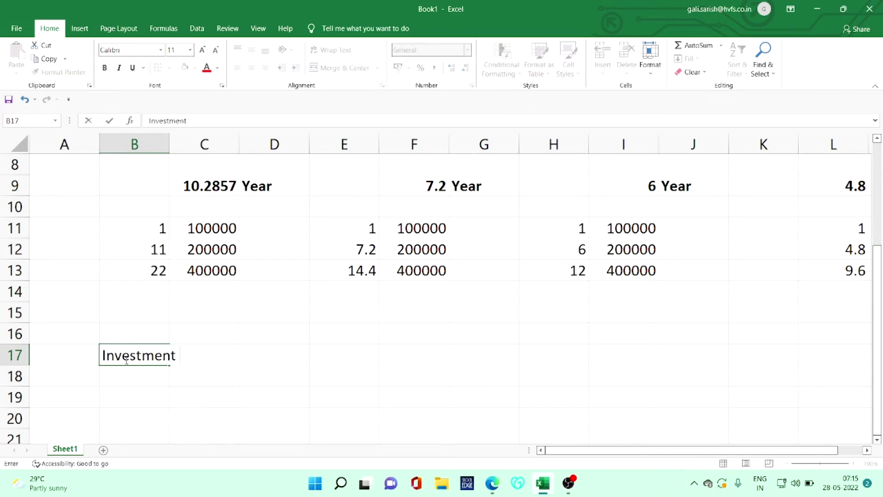
pyautogui.write(' Year')
pyautogui.press('Tab')
pyautogui.press('Tab')
pyautogui.write('1')
pyautogui.press('Return')
# - Enter the label Target Year in B20 and the value 15 in D20
pyautogui.press('Down')
pyautogui.press('Down')
pyautogui.press('Down')
pyautogui.press('Up')
pyautogui.press('Left')
pyautogui.press('Left')
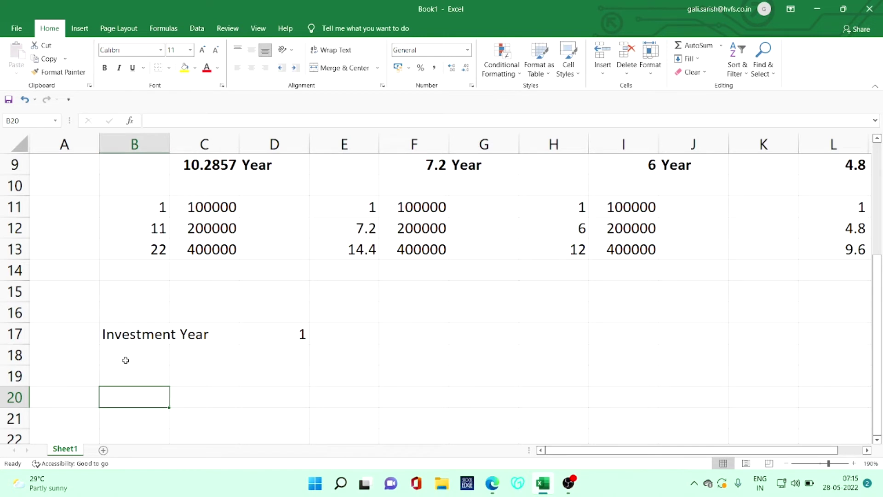
pyautogui.write('Target Year')
pyautogui.press('Tab')
pyautogui.press('Tab')
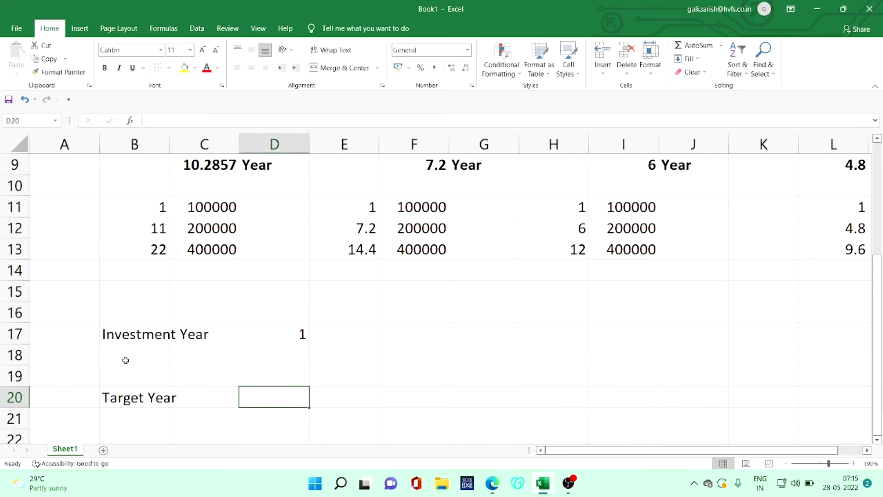
pyautogui.write('15')
pyautogui.press('Return')
# - Enter the investment amount 1000000 in E17, beside the Investment Year value
pyautogui.press('Up')
pyautogui.press('Right')
pyautogui.press('Right')
pyautogui.press('Left')
pyautogui.press('Up')
pyautogui.press('Up')
pyautogui.press('Up')
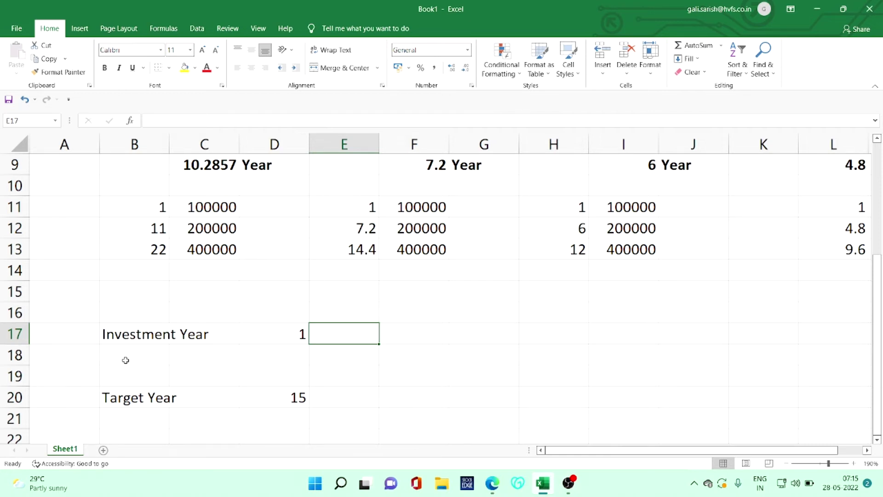
pyautogui.write('1000000')
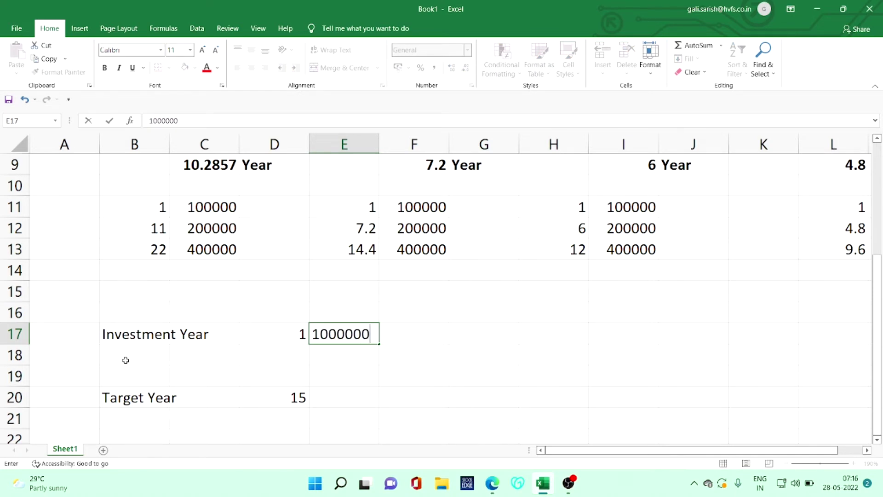
pyautogui.press('Return')
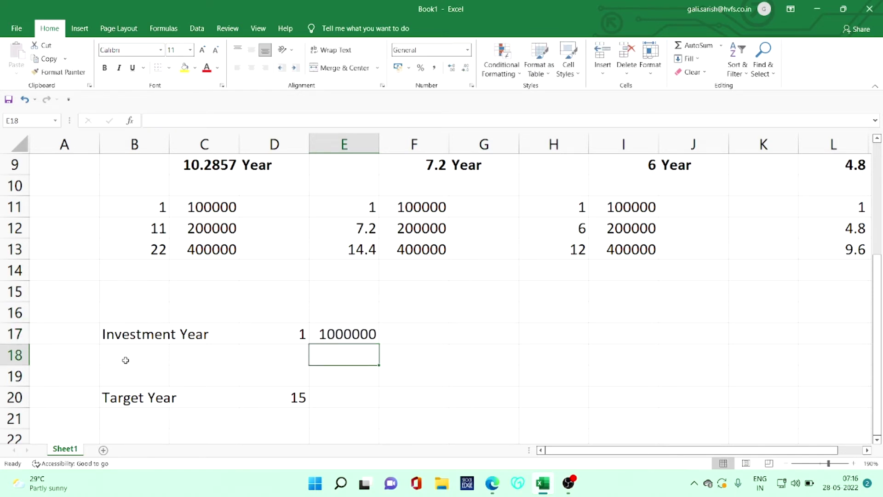
# - Enter the target amount 4000000 in E20, beside the Target Year value
pyautogui.press('Down')
pyautogui.press('Down')
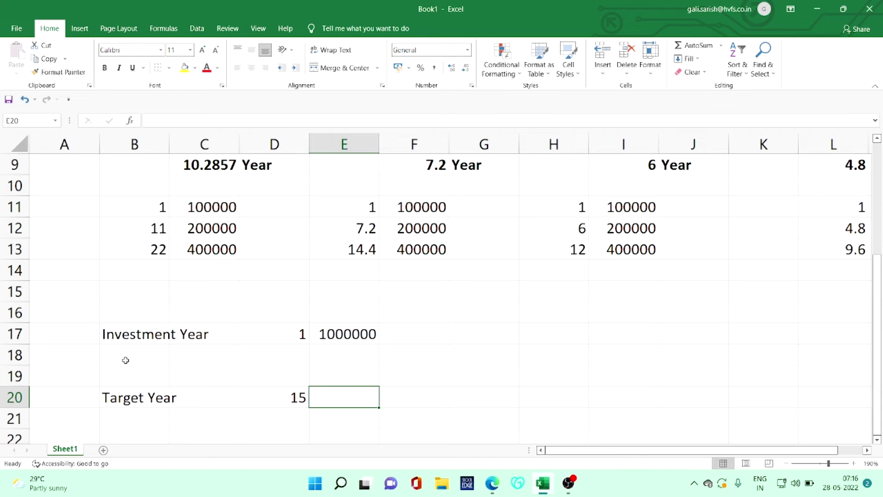
pyautogui.write('4000')
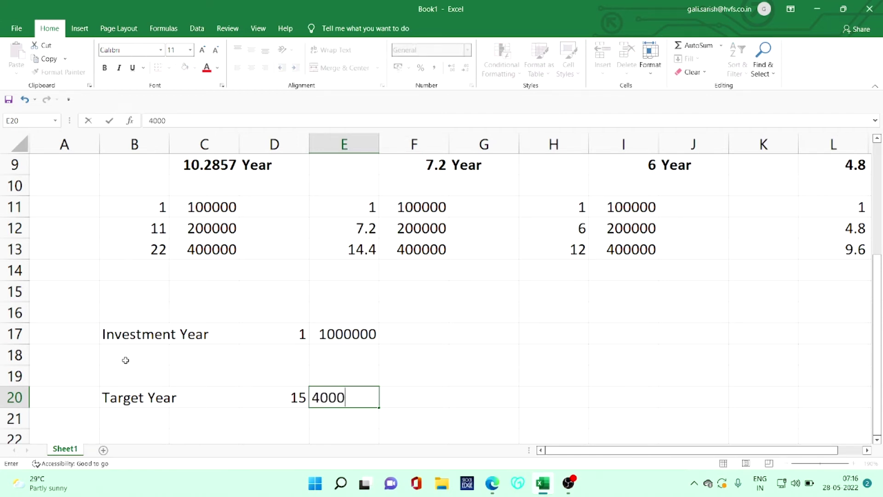
pyautogui.write('000')
pyautogui.press('Return')
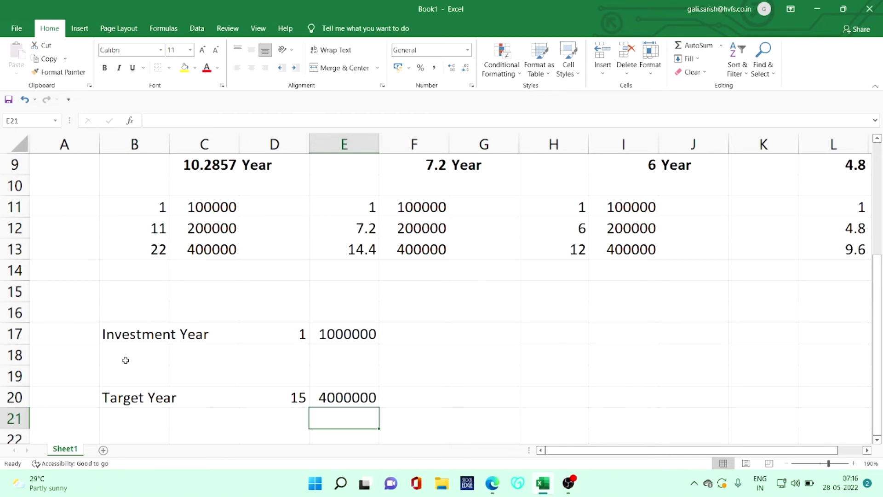
# - Review the years and amounts of the investment and target rows in D17:E20, comparing the starting amount with the target amount
pyautogui.press('Left')
pyautogui.press('Left')
pyautogui.press('Up')
pyautogui.press('Left')
pyautogui.press('Right')
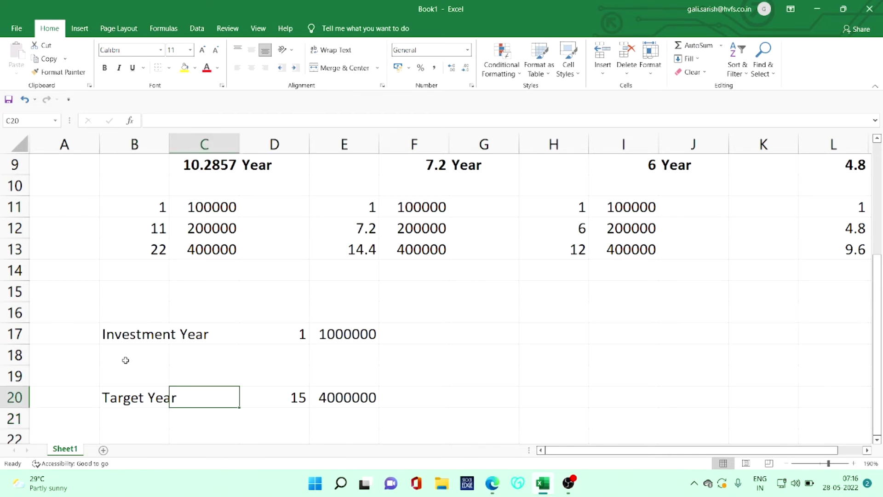
pyautogui.press('Up')
pyautogui.press('Up')
pyautogui.press('Up')
pyautogui.press('Right')
pyautogui.press('Right')
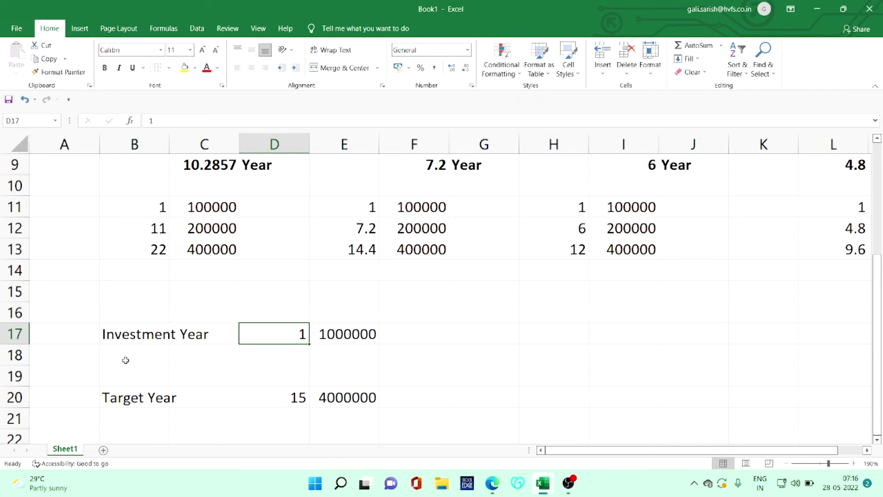
pyautogui.press('Down')
pyautogui.press('Down')
pyautogui.press('Down')
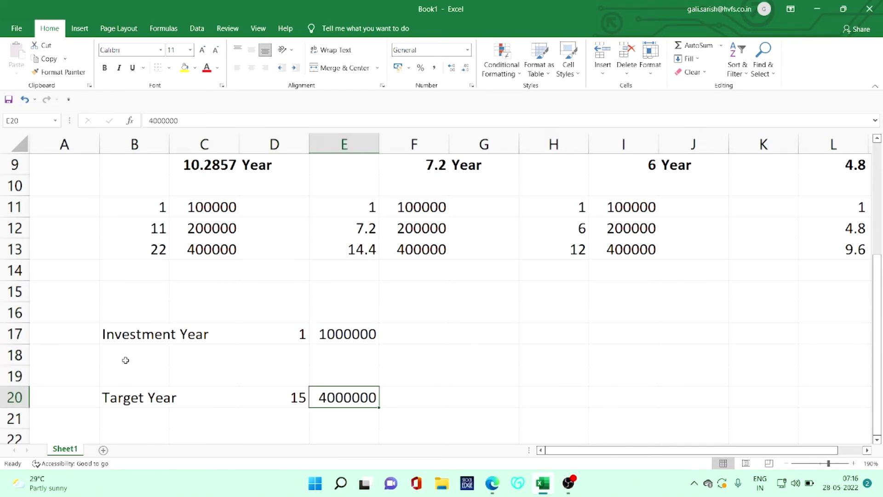
pyautogui.press('Up')
pyautogui.press('Up')
pyautogui.press('Up')
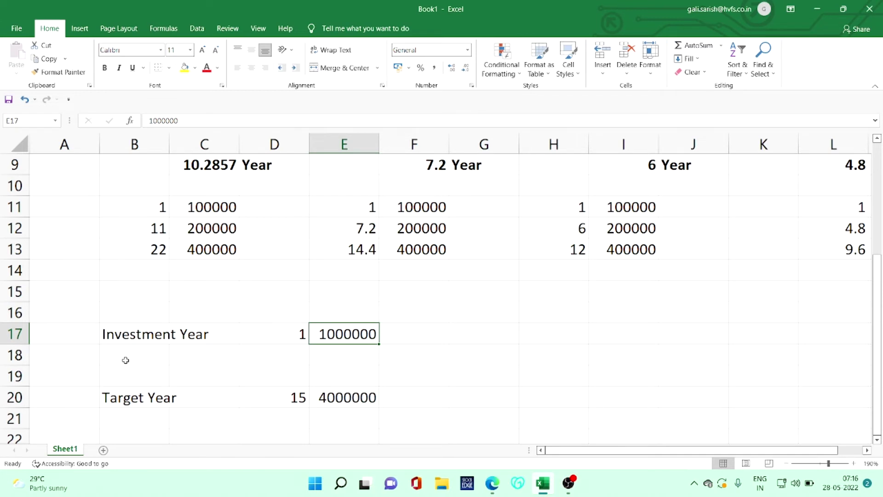
pyautogui.press('Down')
pyautogui.press('Down')
pyautogui.press('Down')
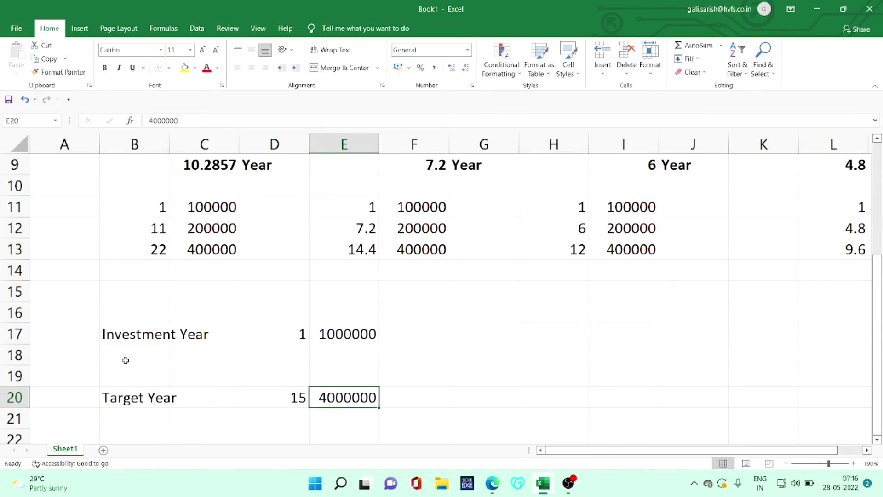
pyautogui.press('Up')
pyautogui.press('Up')
pyautogui.press('Up')
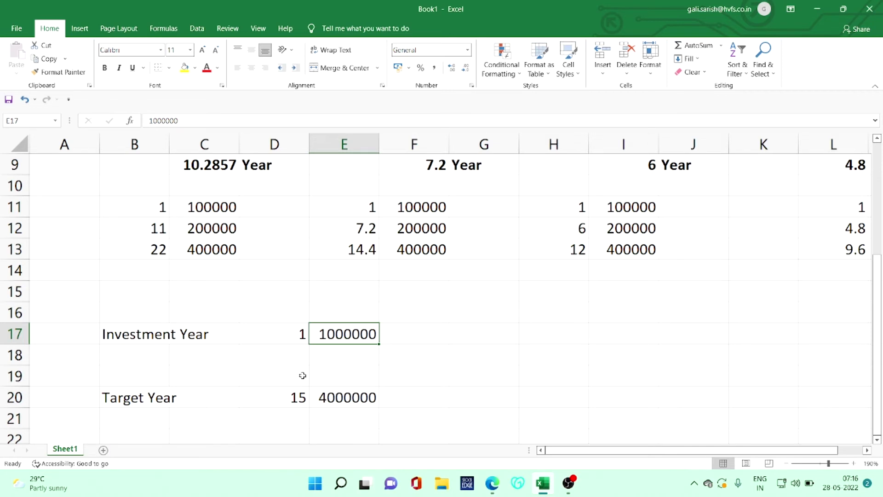
pyautogui.click(283, 398)
pyautogui.click(335, 398)
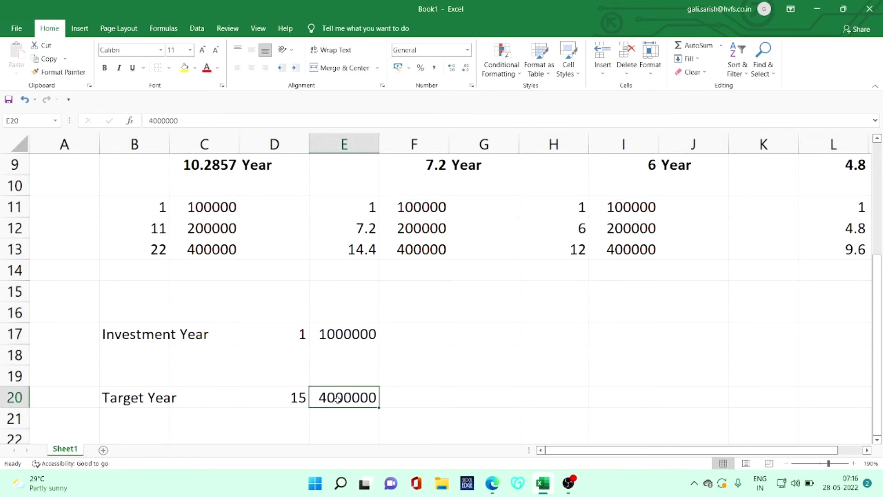
# - Compare the quadrupling years in row 13 of the growth schedules, especially E13, with the Target Year row
pyautogui.scroll(2, 336, 398)
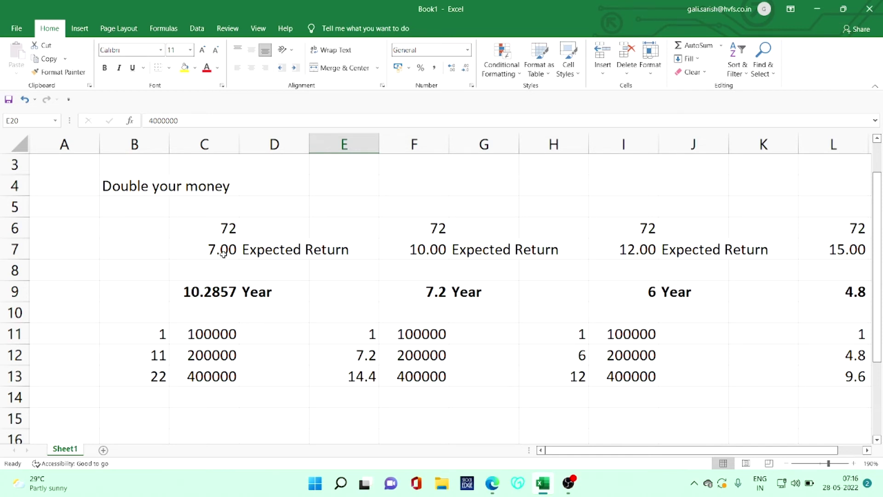
pyautogui.scroll(-1, 431, 351)
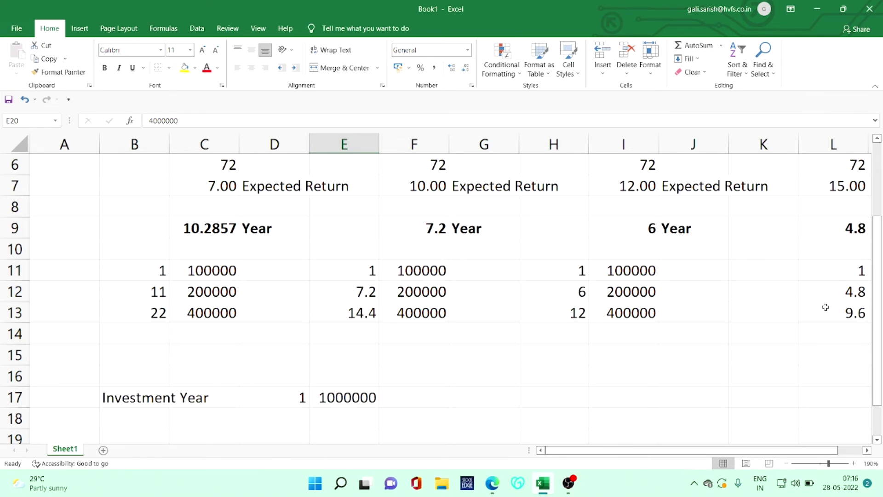
pyautogui.click(356, 315)
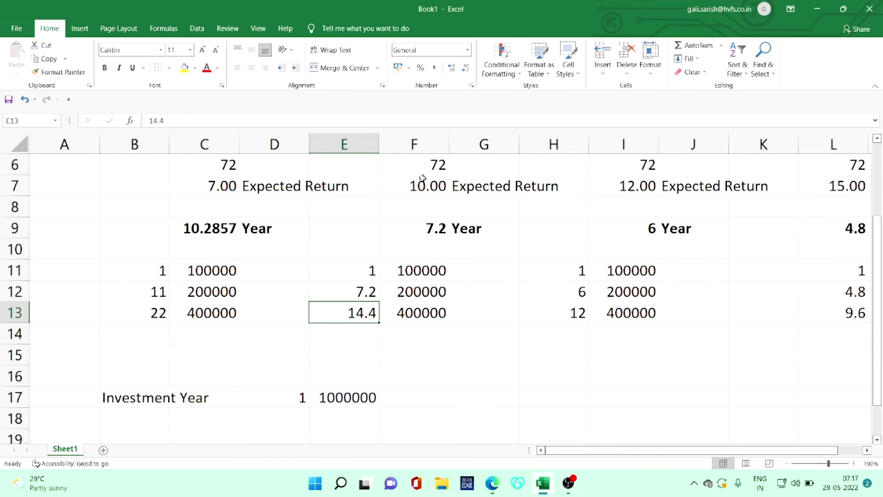
pyautogui.scroll(-4, 413, 301)
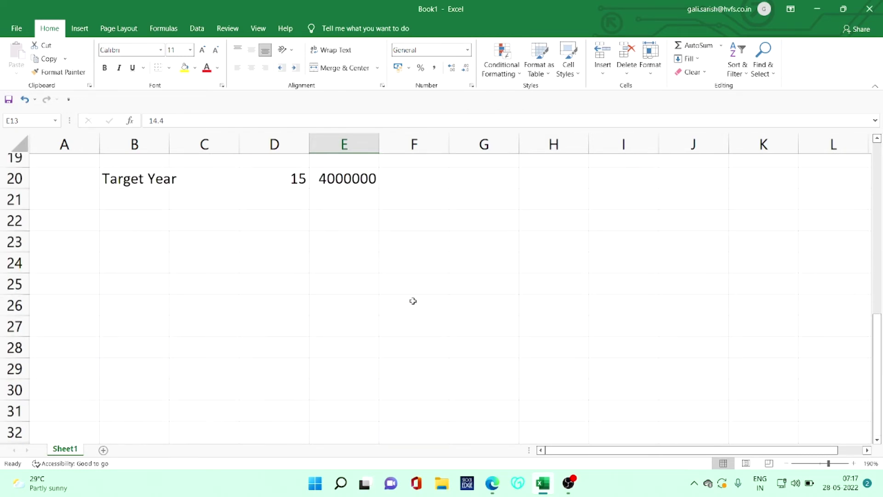
pyautogui.scroll(3, 405, 303)
pyautogui.click(141, 336)
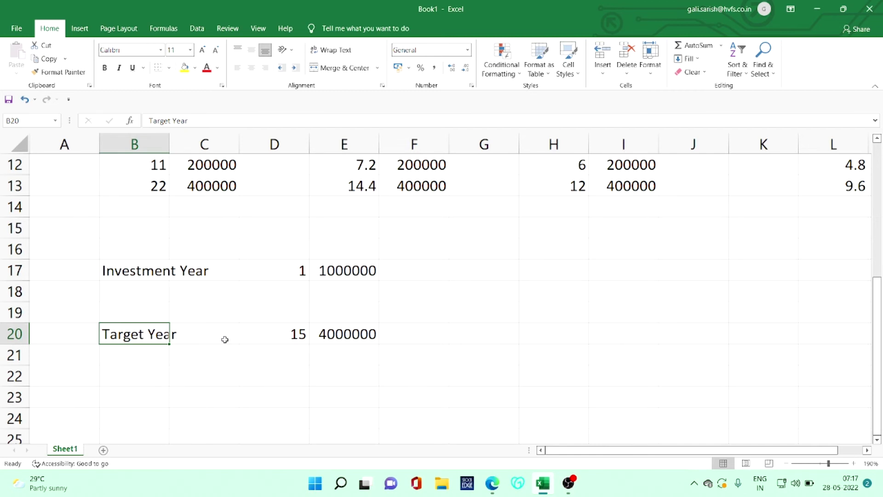
# - Make the 10.00 expected return and its Expected Return label in F7:G7 bold
pyautogui.scroll(3, 447, 341)
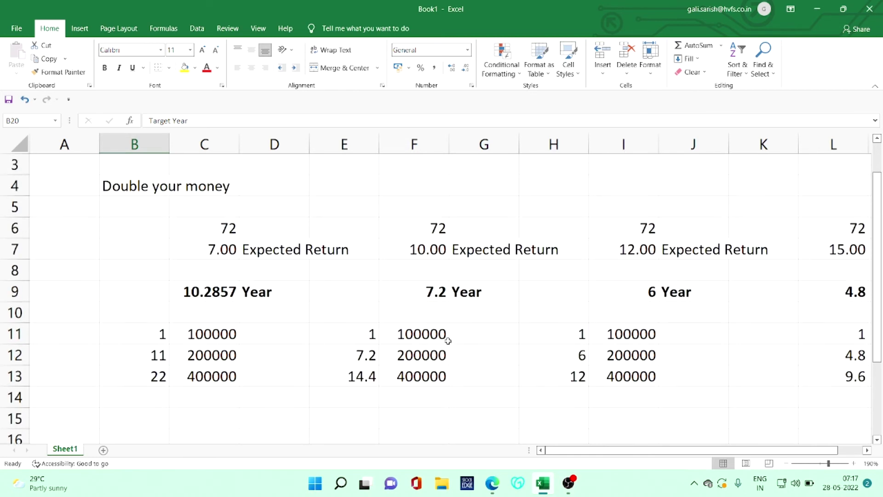
pyautogui.click(420, 250)
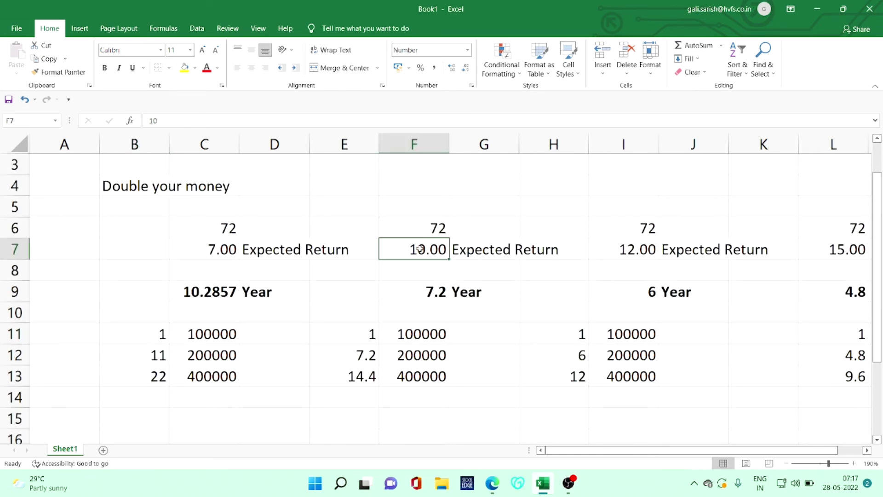
pyautogui.hotkey('shift', 'Right')
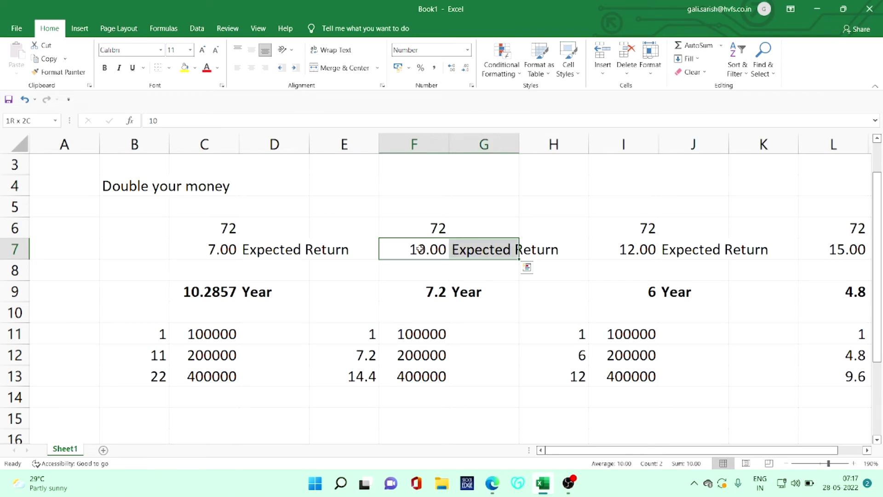
pyautogui.hotkey('ctrl', 'b')
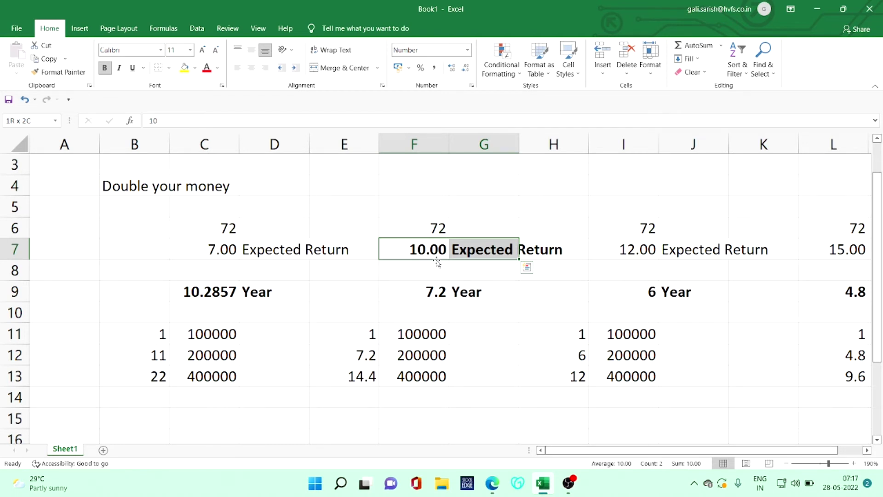
# - List the suitable fund types beside the Target Year row: Balanced Advantage Fund in G20 and Equity Hybrid Funds in G21
pyautogui.scroll(-4, 437, 261)
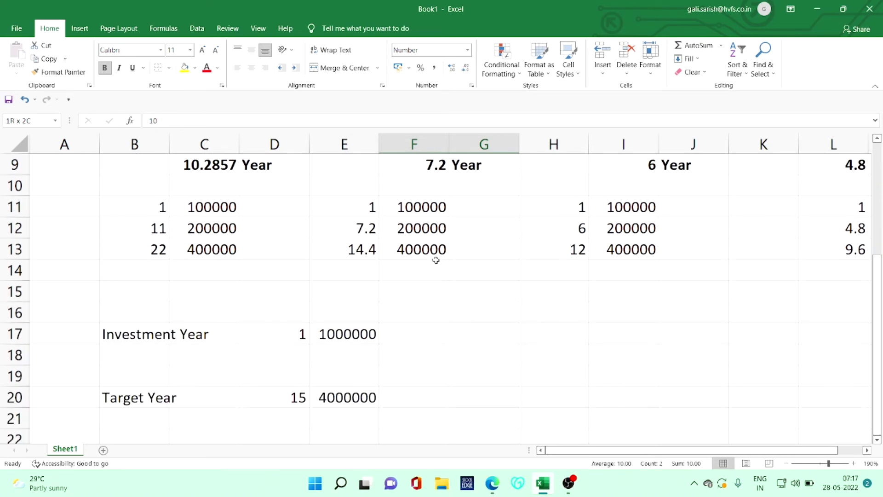
pyautogui.click(461, 272)
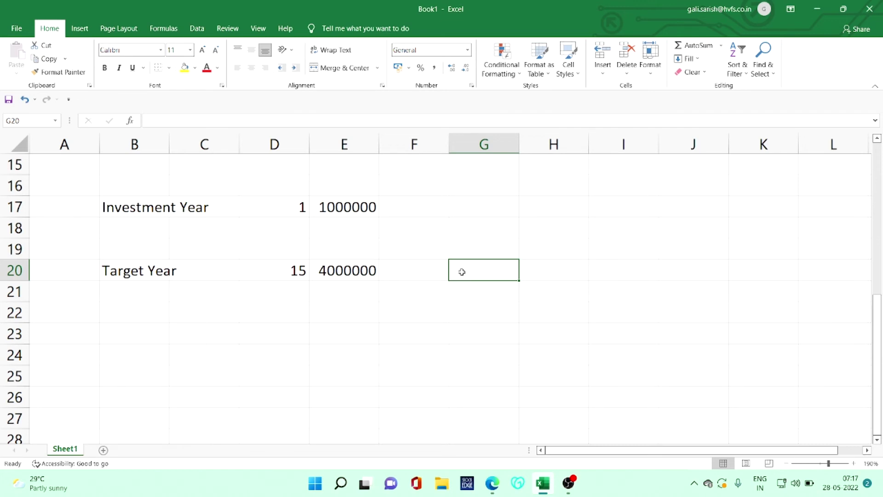
pyautogui.write('Balanc')
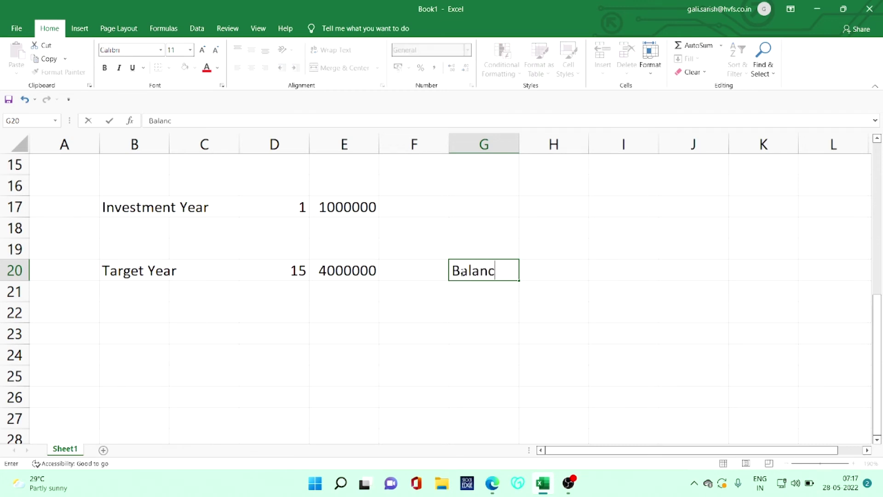
pyautogui.write('ed A')
pyautogui.write('dvantage Fund')
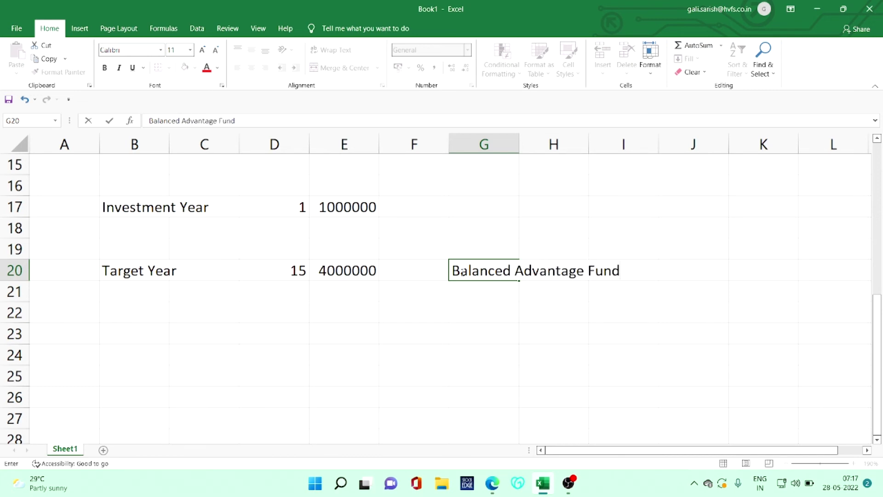
pyautogui.press('Return')
pyautogui.write('Equity ')
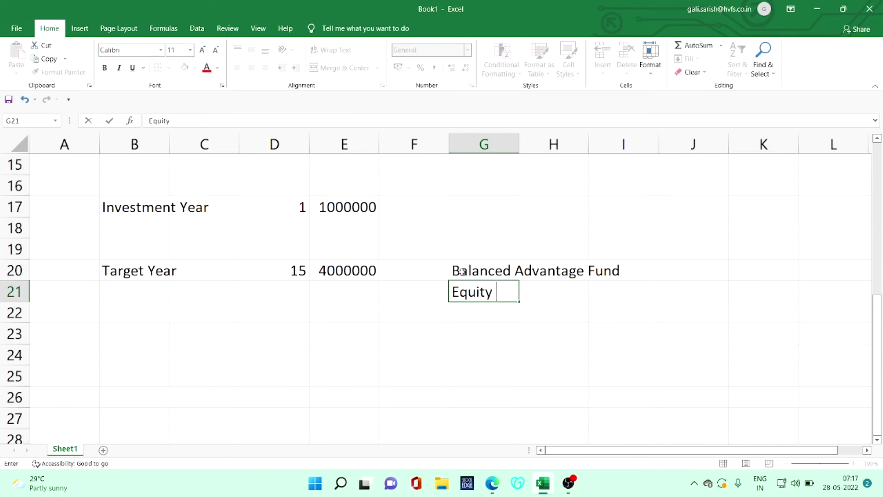
pyautogui.write('Hybrid Funds')
pyautogui.press('Return')
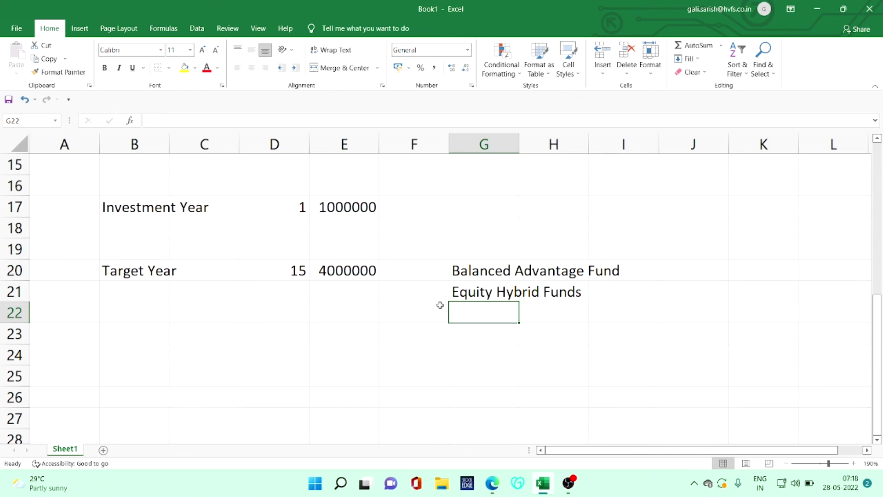
pyautogui.scroll(3, 440, 311)
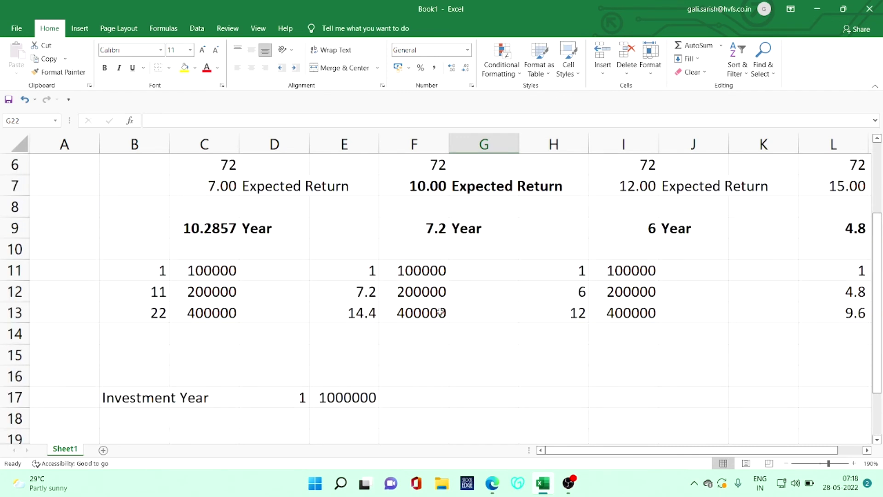
pyautogui.scroll(2, 267, 300)
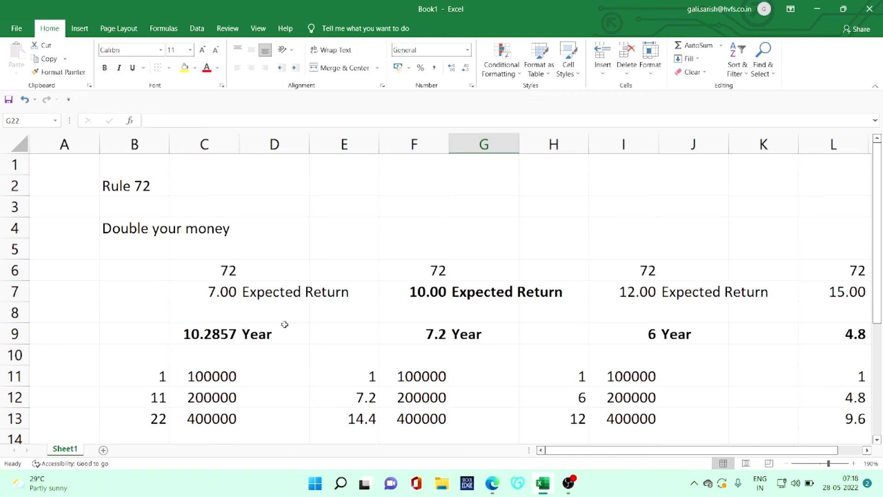
pyautogui.scroll(-1, 284, 325)
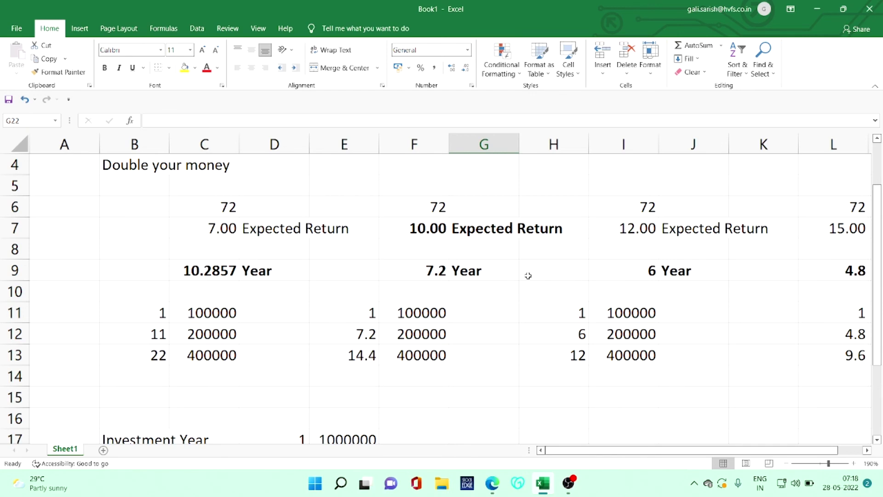
pyautogui.scroll(-1, 526, 275)
pyautogui.scroll(-3, 527, 275)
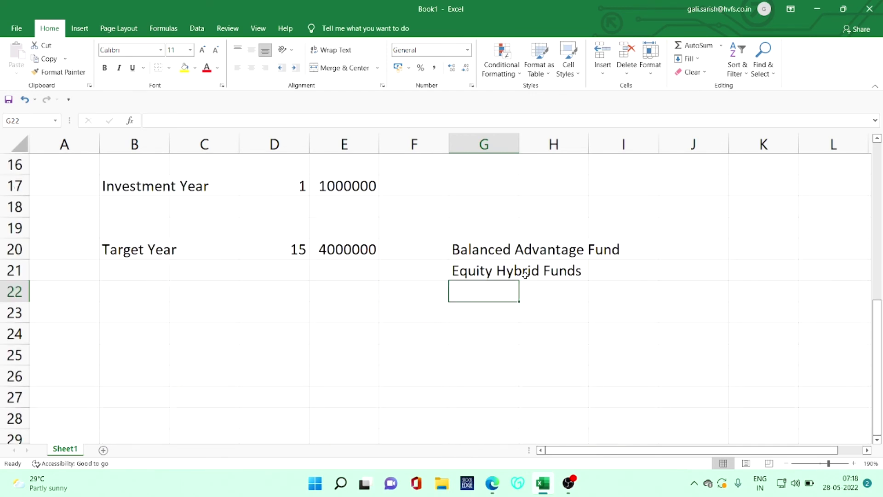